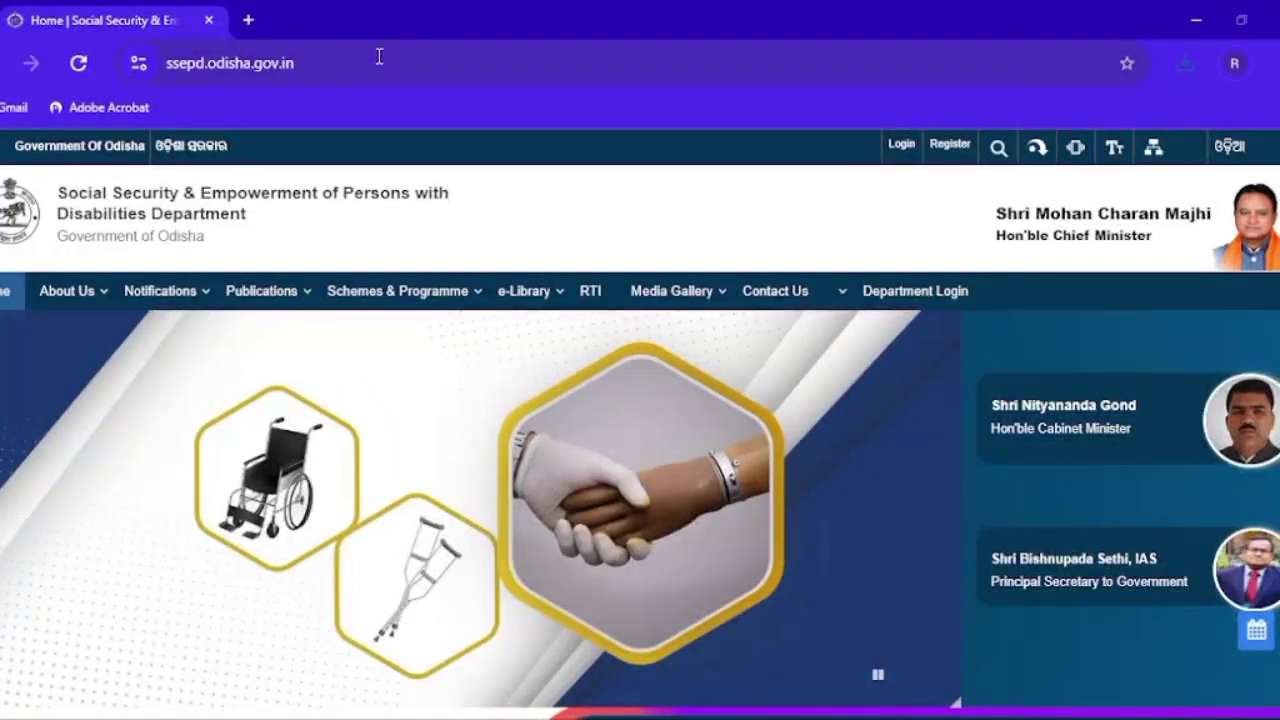
Replace the open department page with a new tab and search Google for "ssped".
left_click(379, 56)
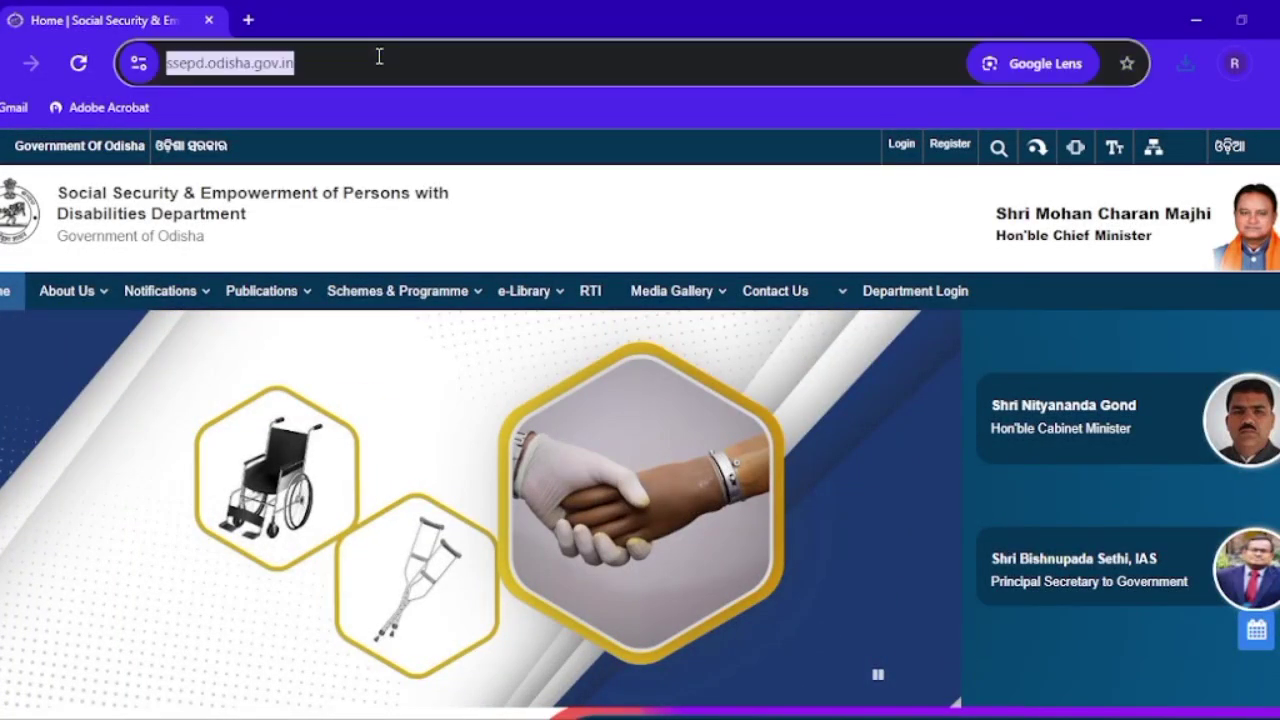
key("BackSpace")
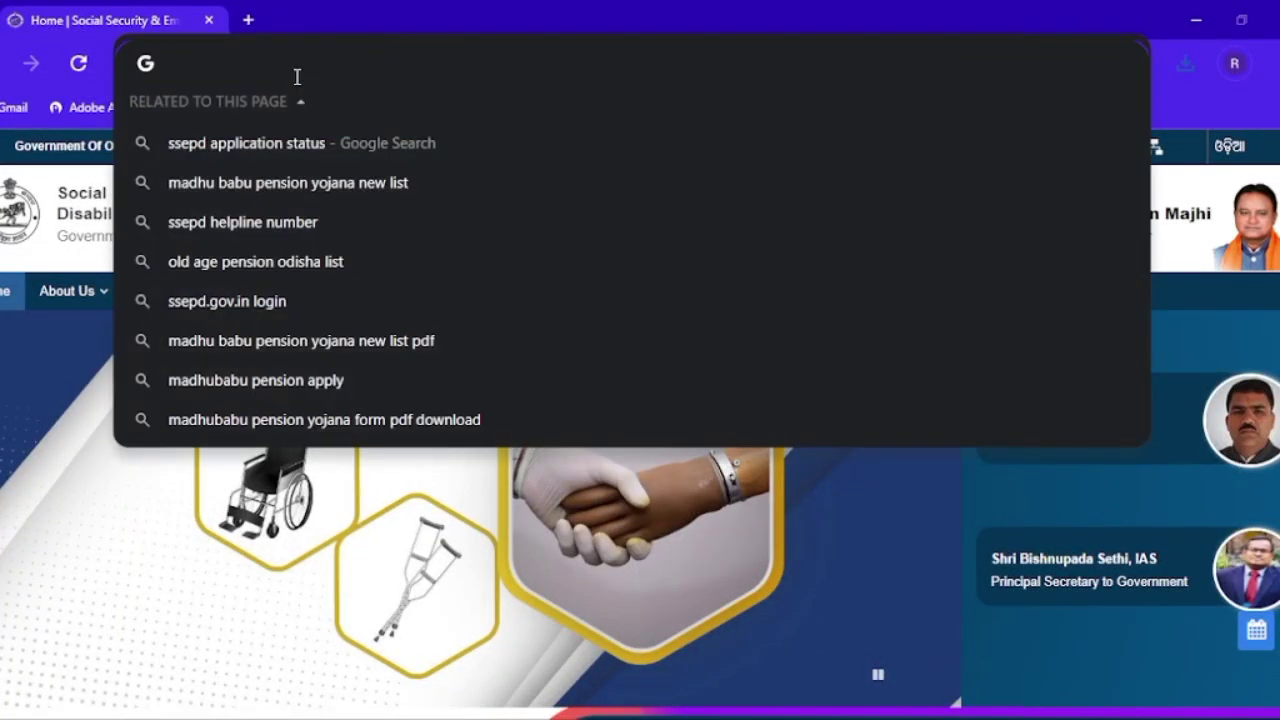
left_click(248, 19)
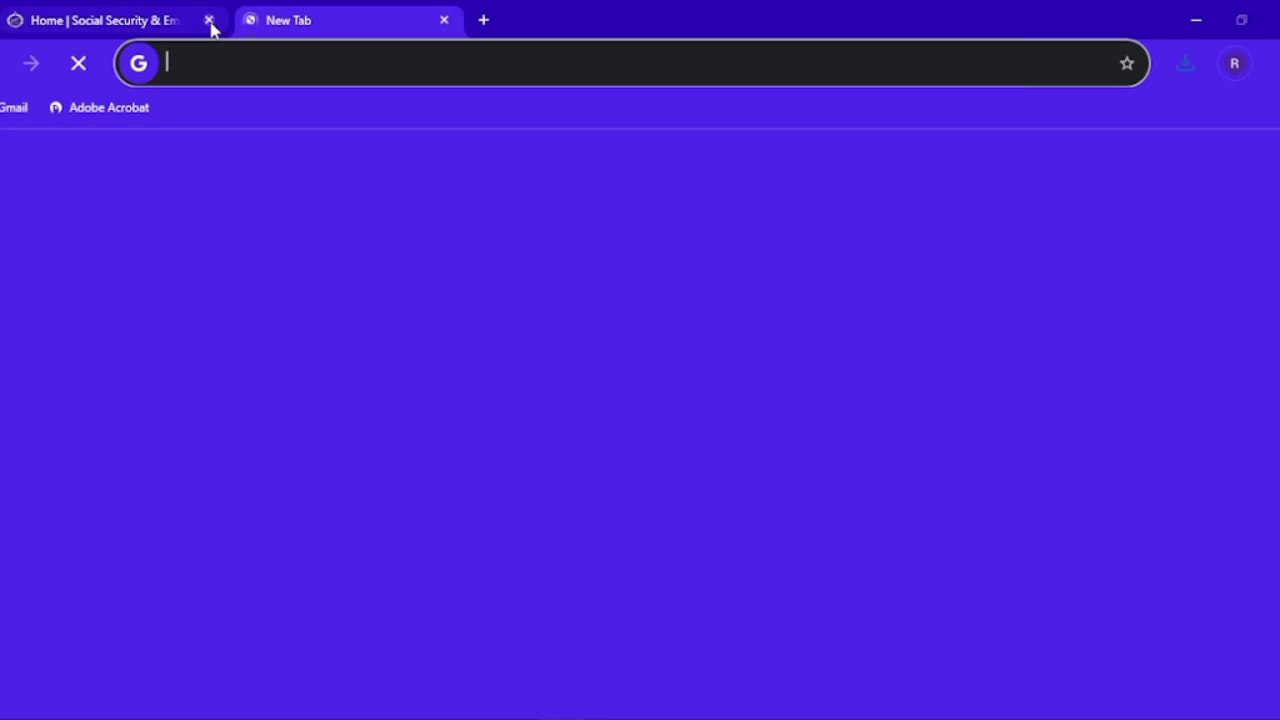
left_click(190, 72)
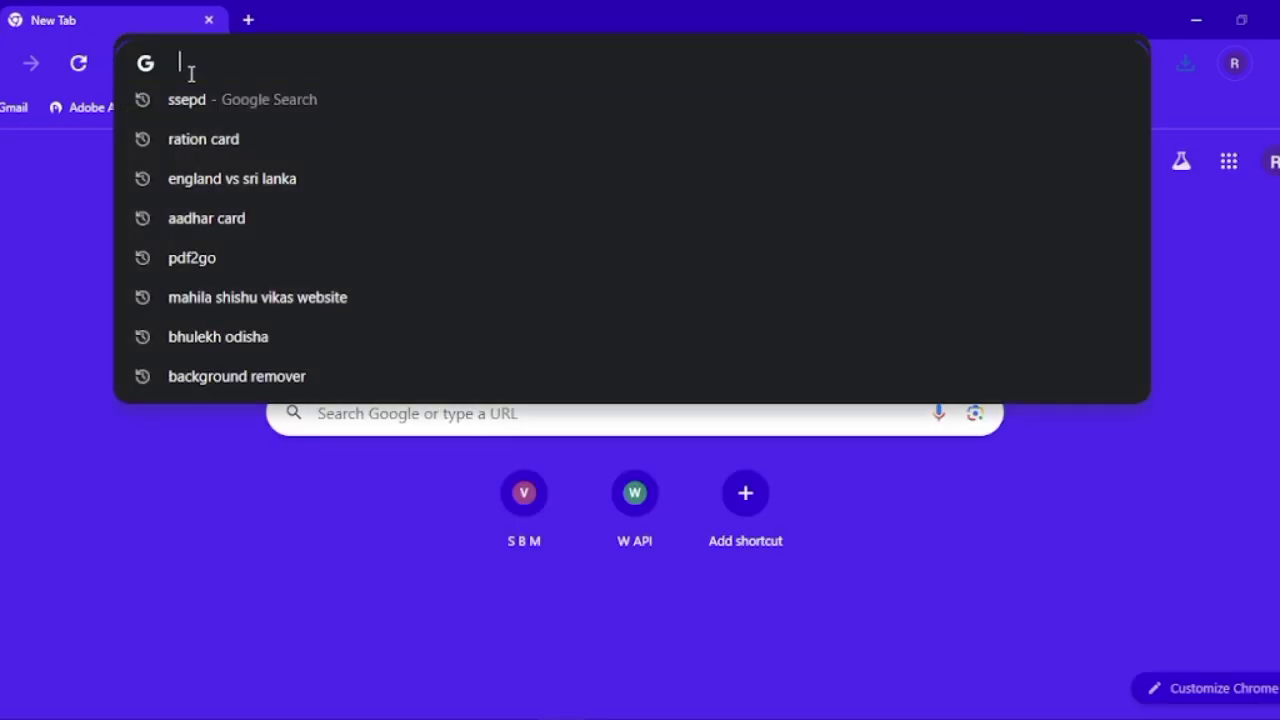
type("ss")
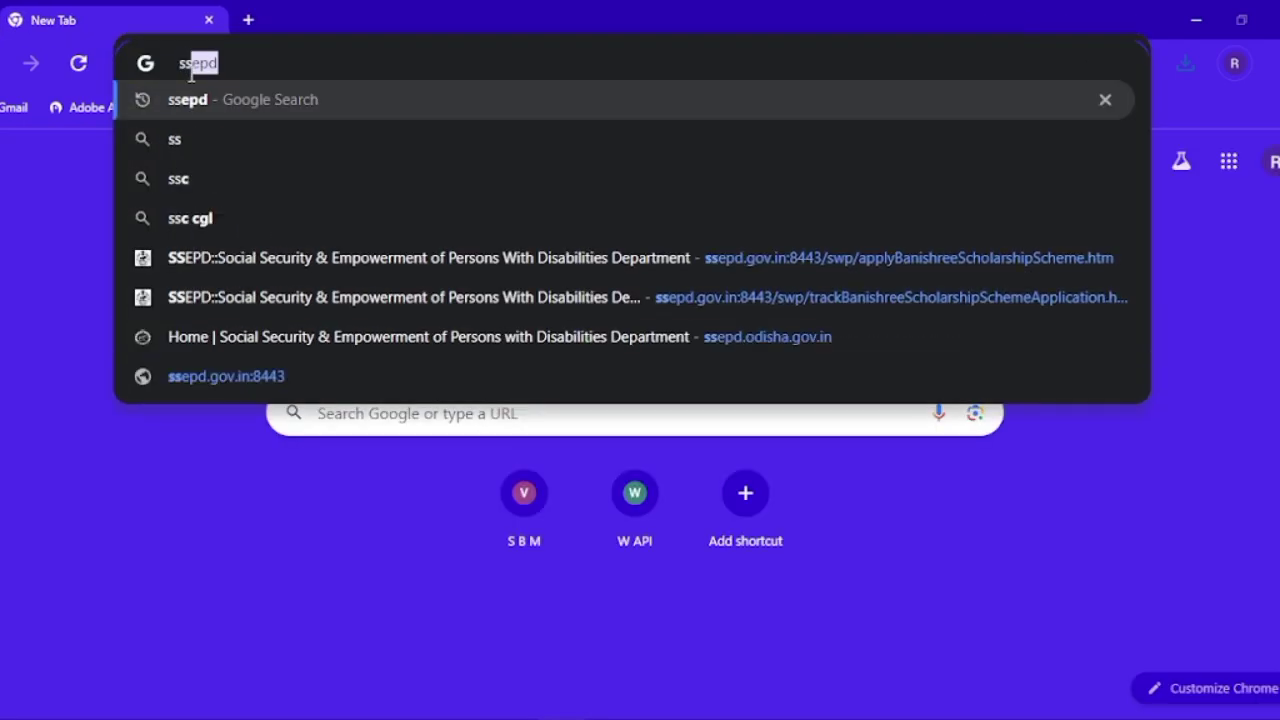
type("ped")
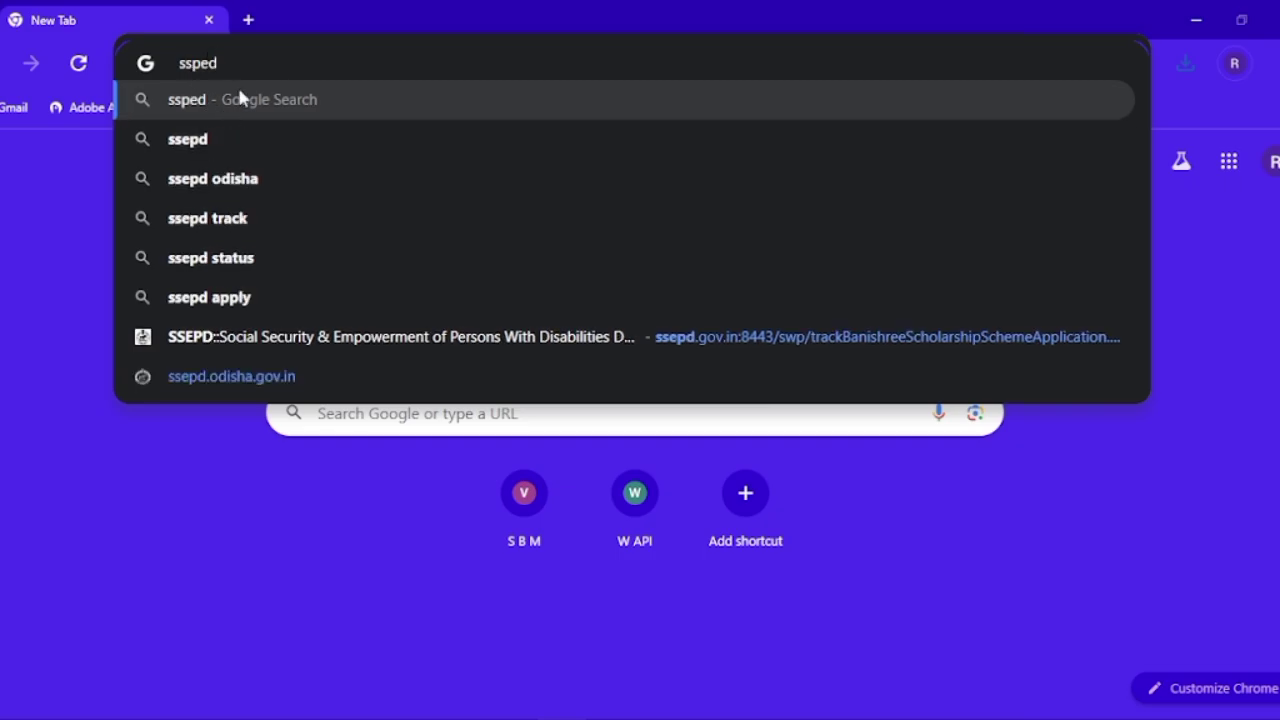
left_click(237, 95)
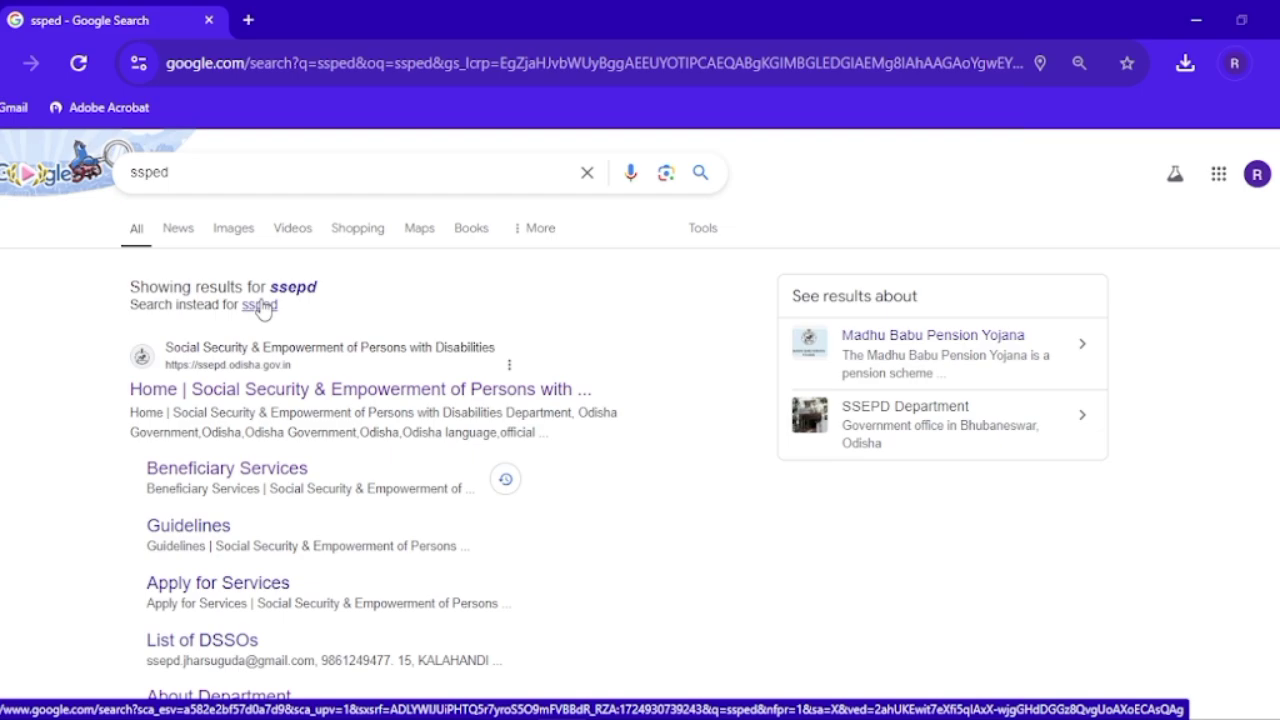
Open the Social Security & Empowerment of Persons with Disabilities home page from the results and go to its Banishree Scholarship service.
left_click(150, 392)
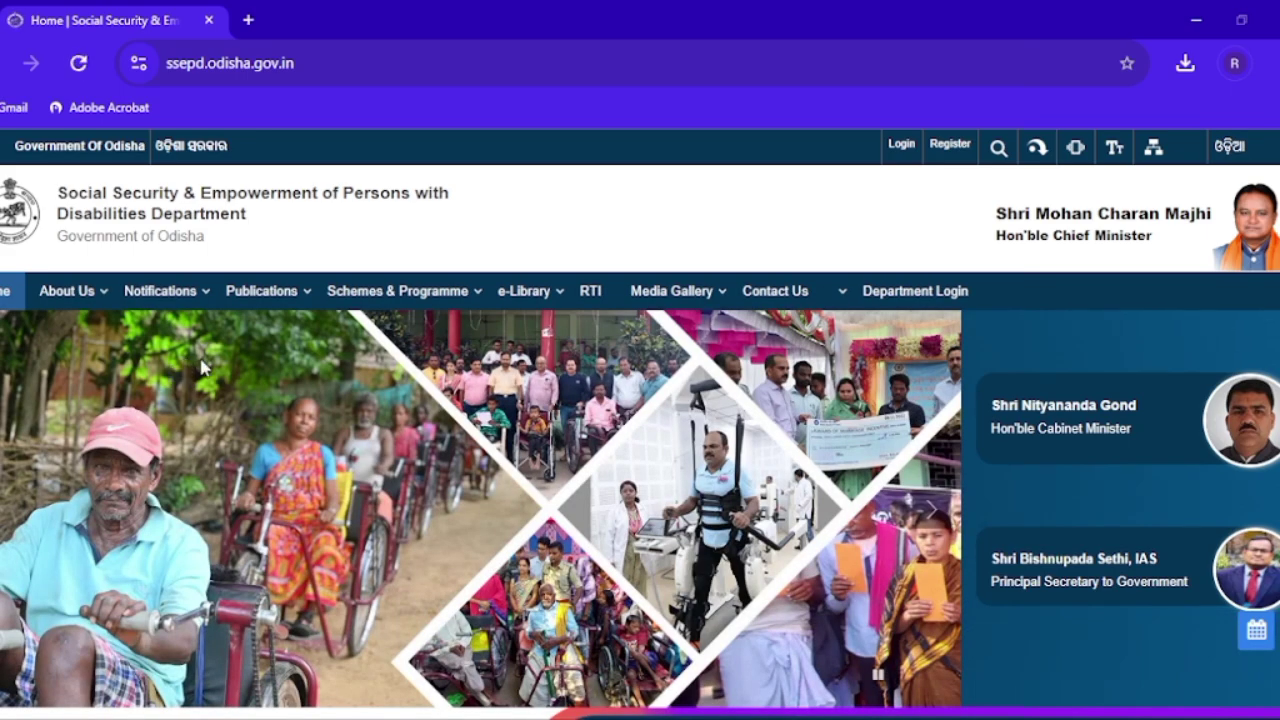
scroll(157, 415, "down", 3)
scroll(157, 415, "down", 4)
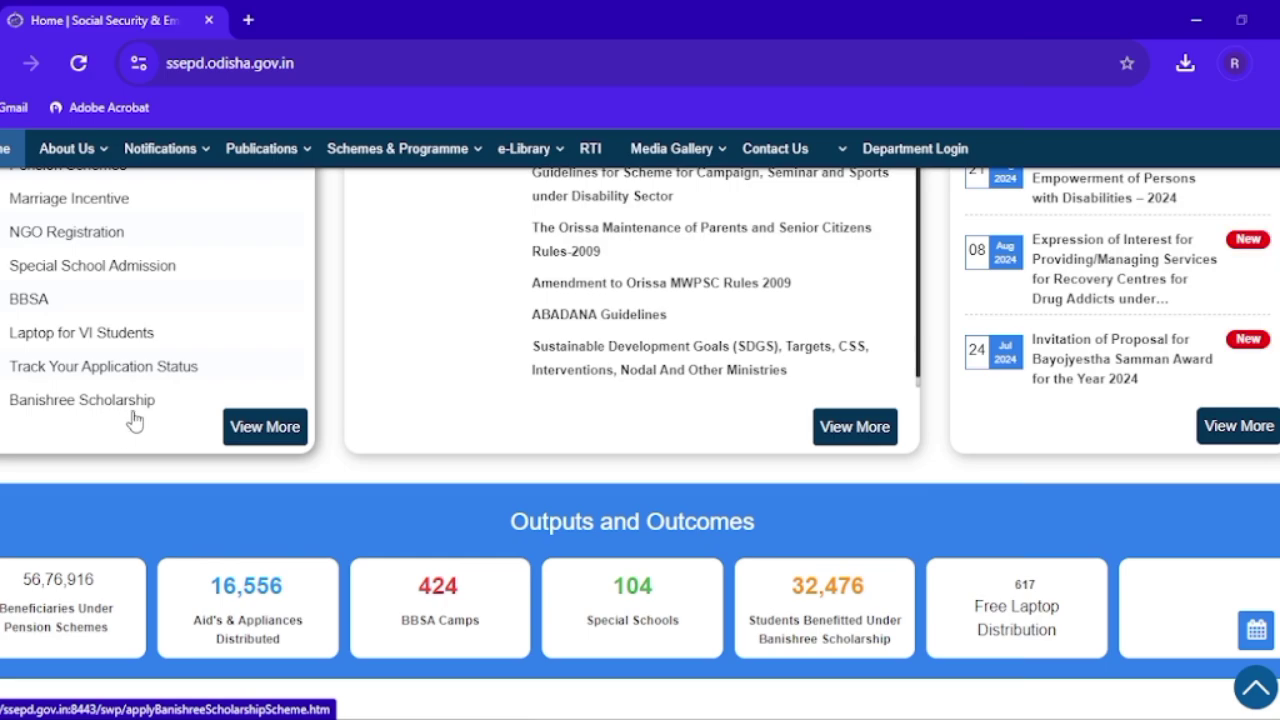
left_click(44, 402)
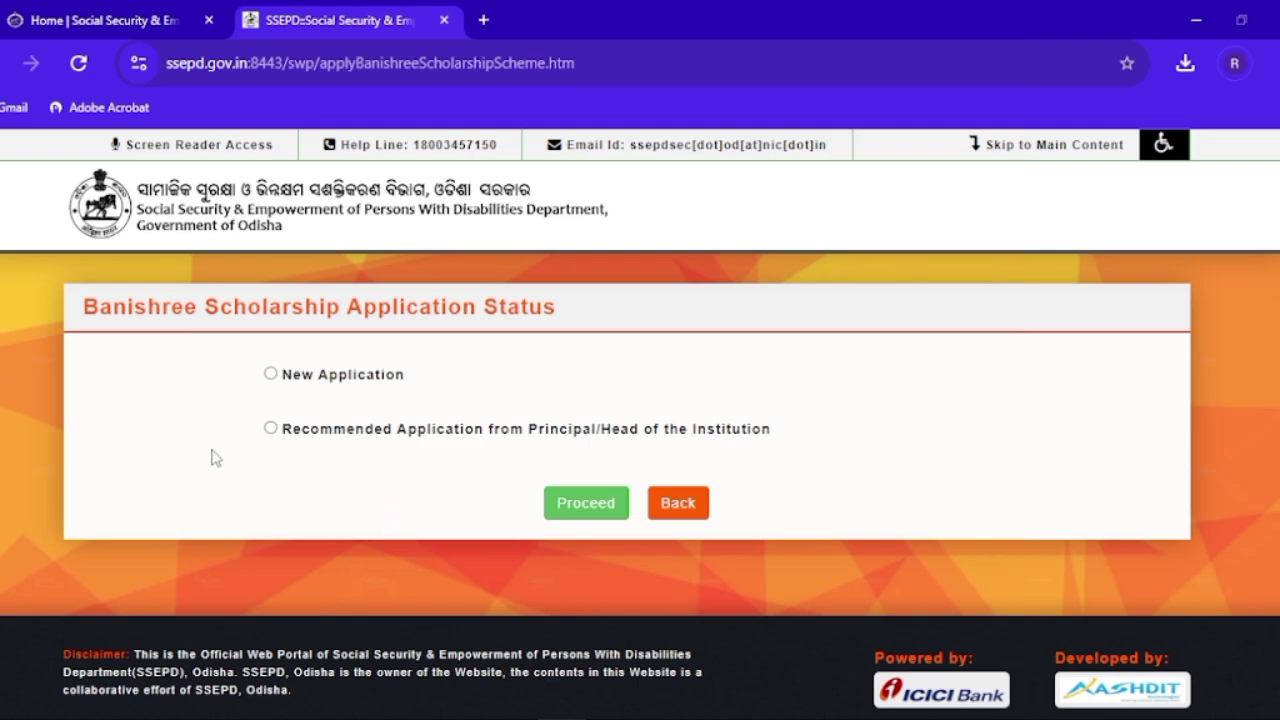
Proceed with the Recommended Application from Principal/Head of the Institution and look it up by pasting its application number, dismissing the notice.
left_click(271, 432)
left_click(600, 512)
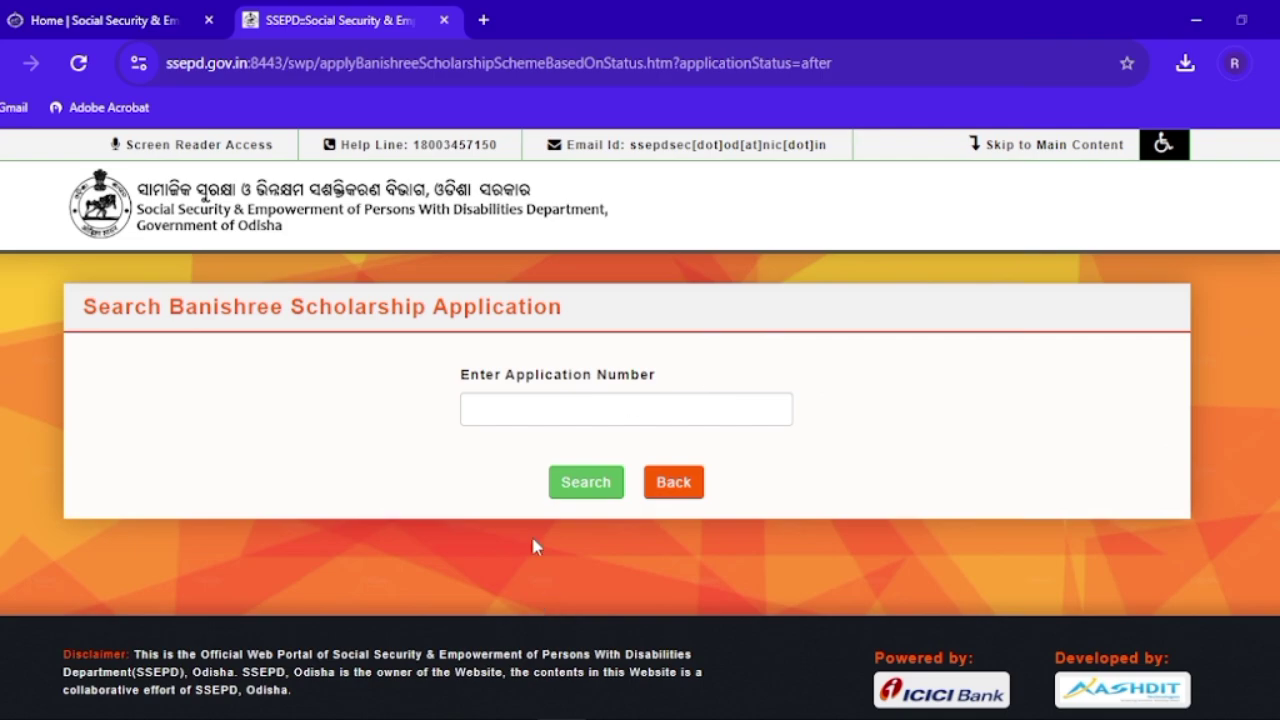
right_click(486, 412)
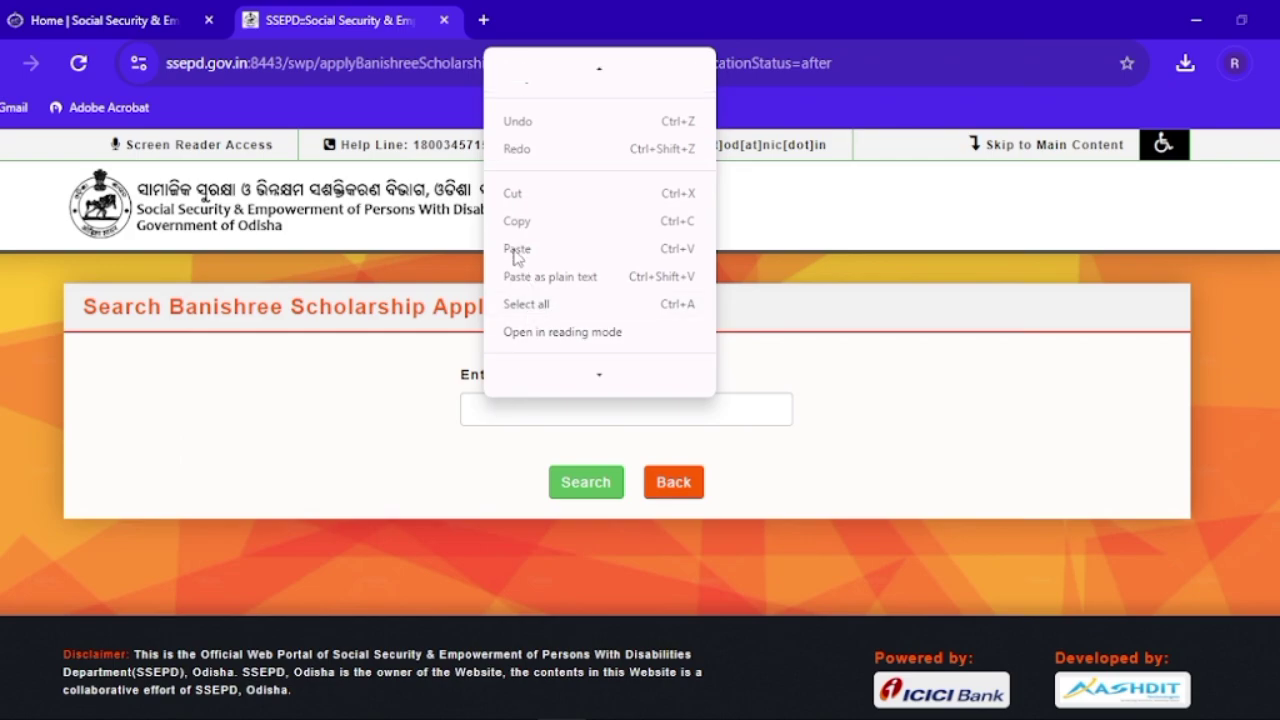
left_click(348, 459)
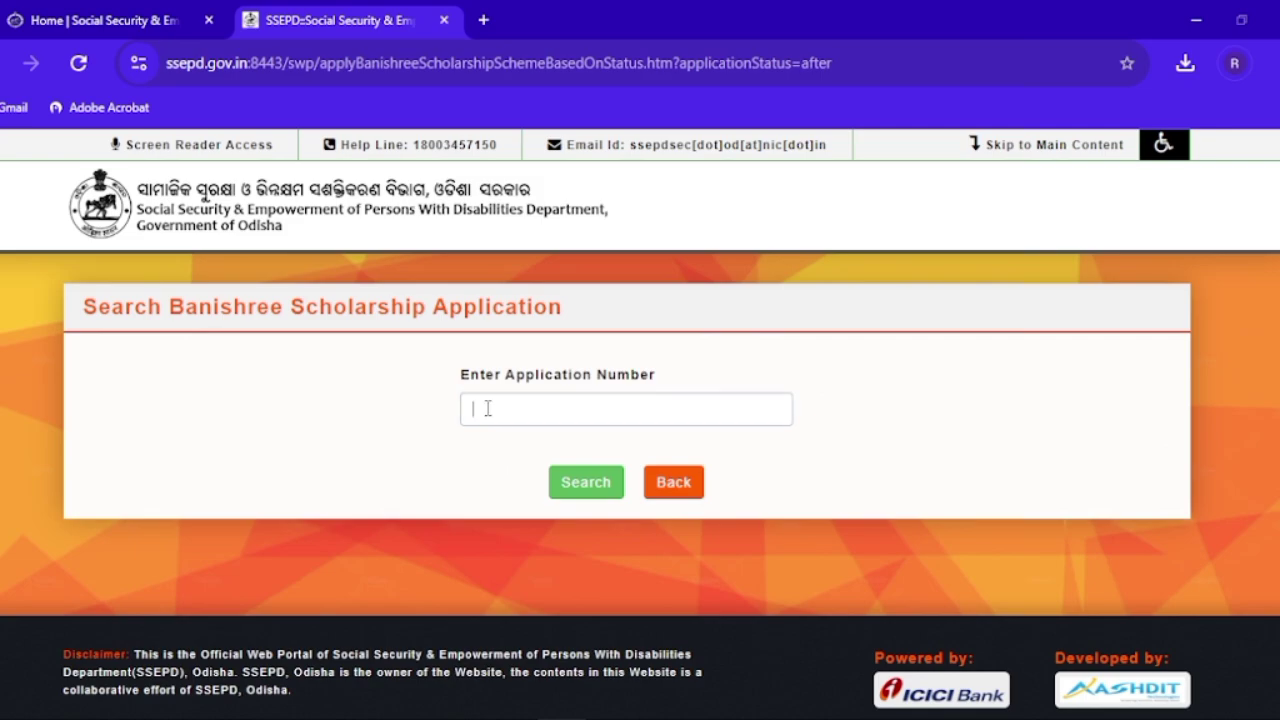
left_click(488, 414)
right_click(488, 414)
left_click(526, 263)
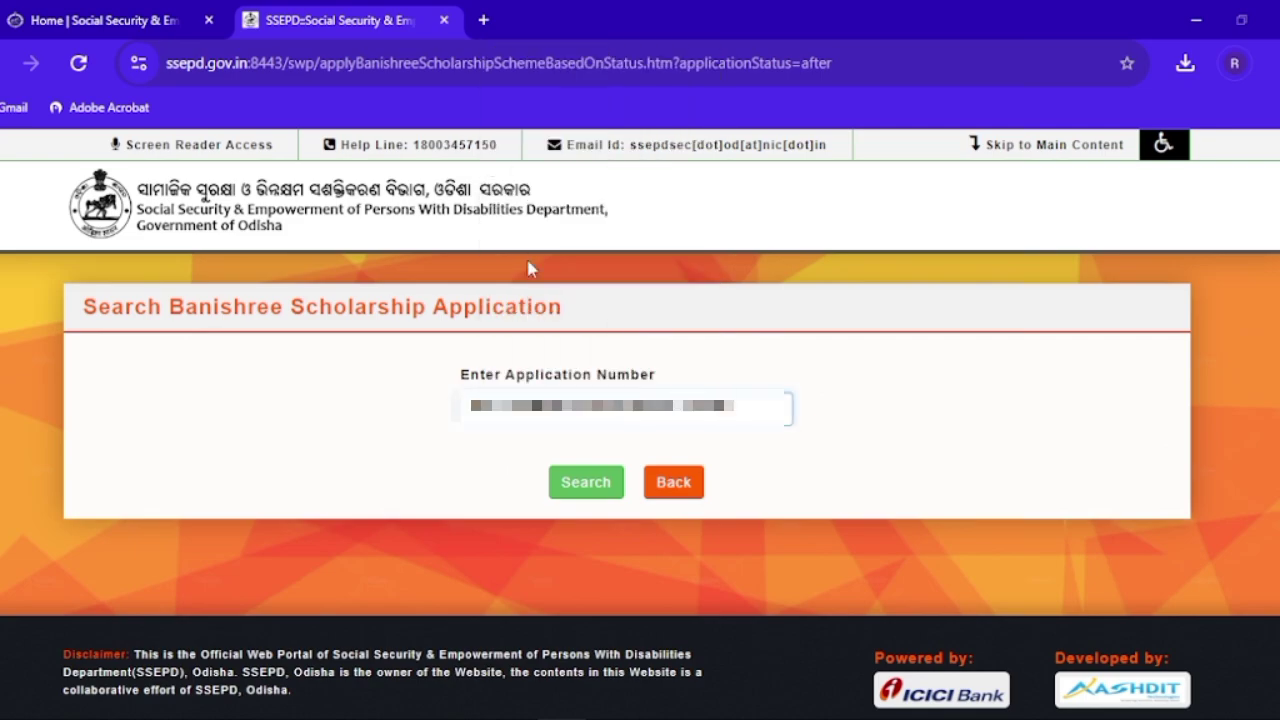
left_click(587, 492)
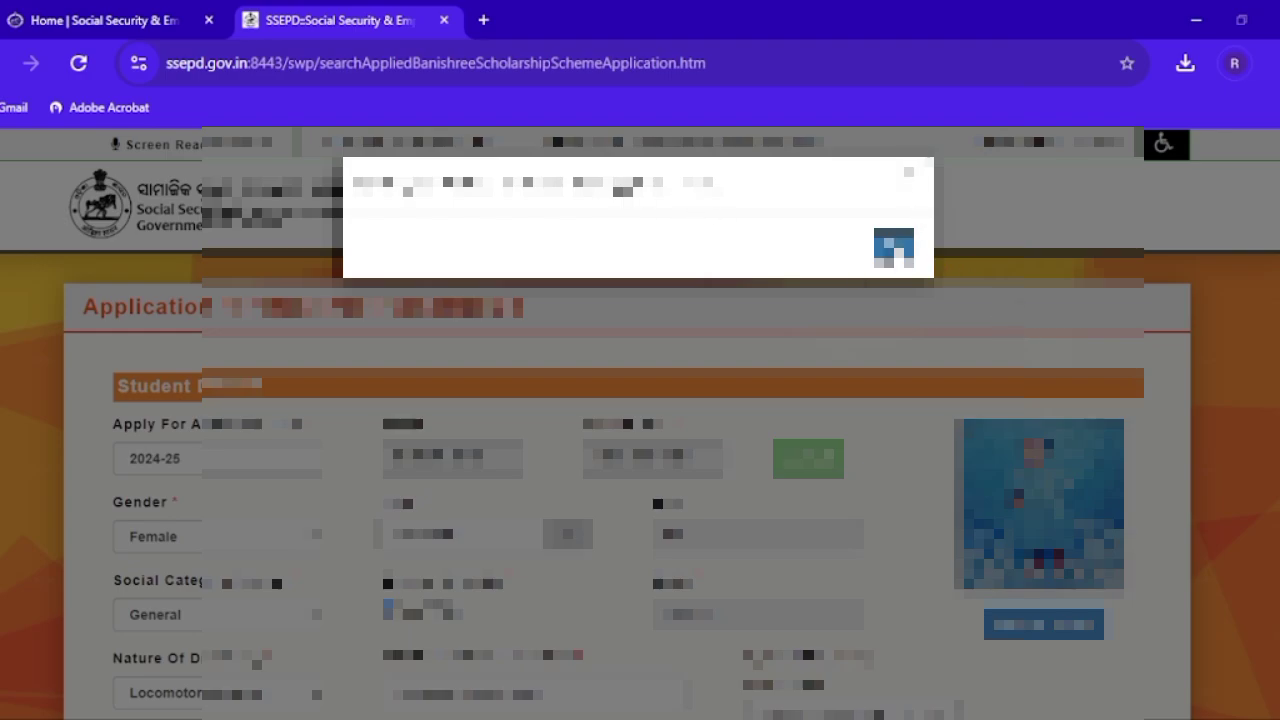
left_click(893, 247)
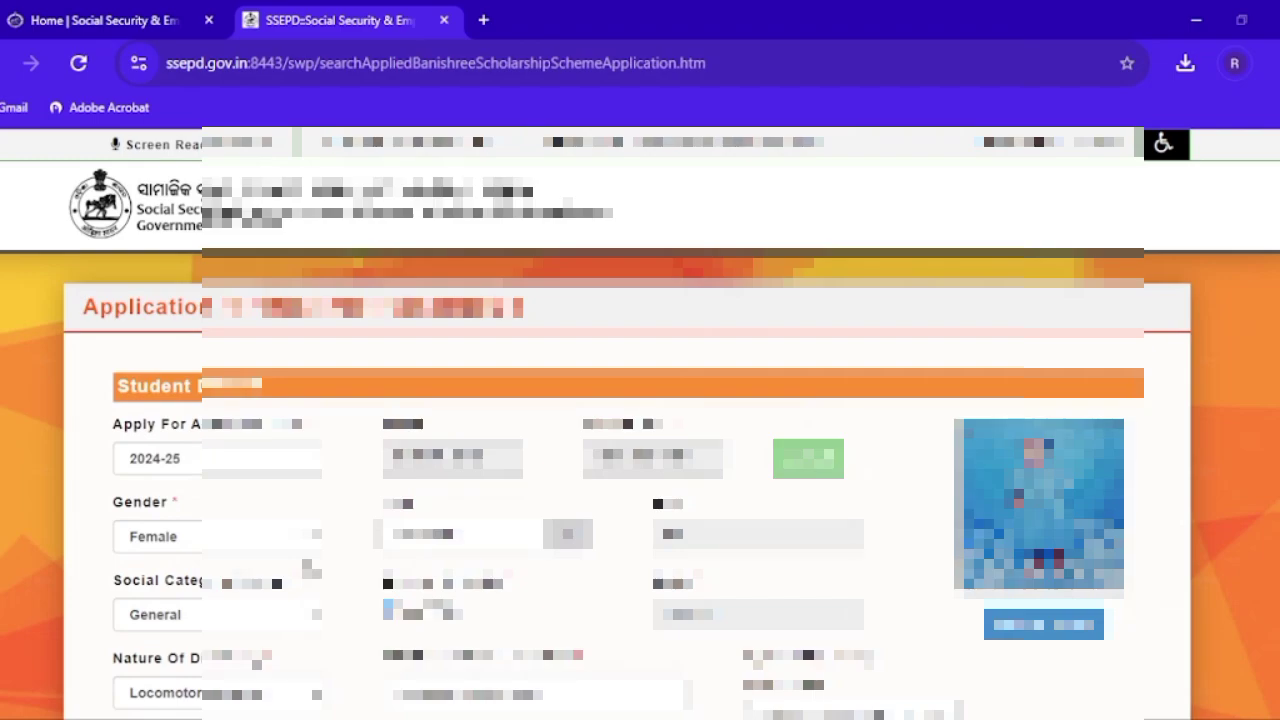
Attach the PDF starting with "NAM D" from Downloads to the upload field in the Nature of Disability row.
scroll(640, 420, "down", 3)
scroll(311, 570, "down", 3)
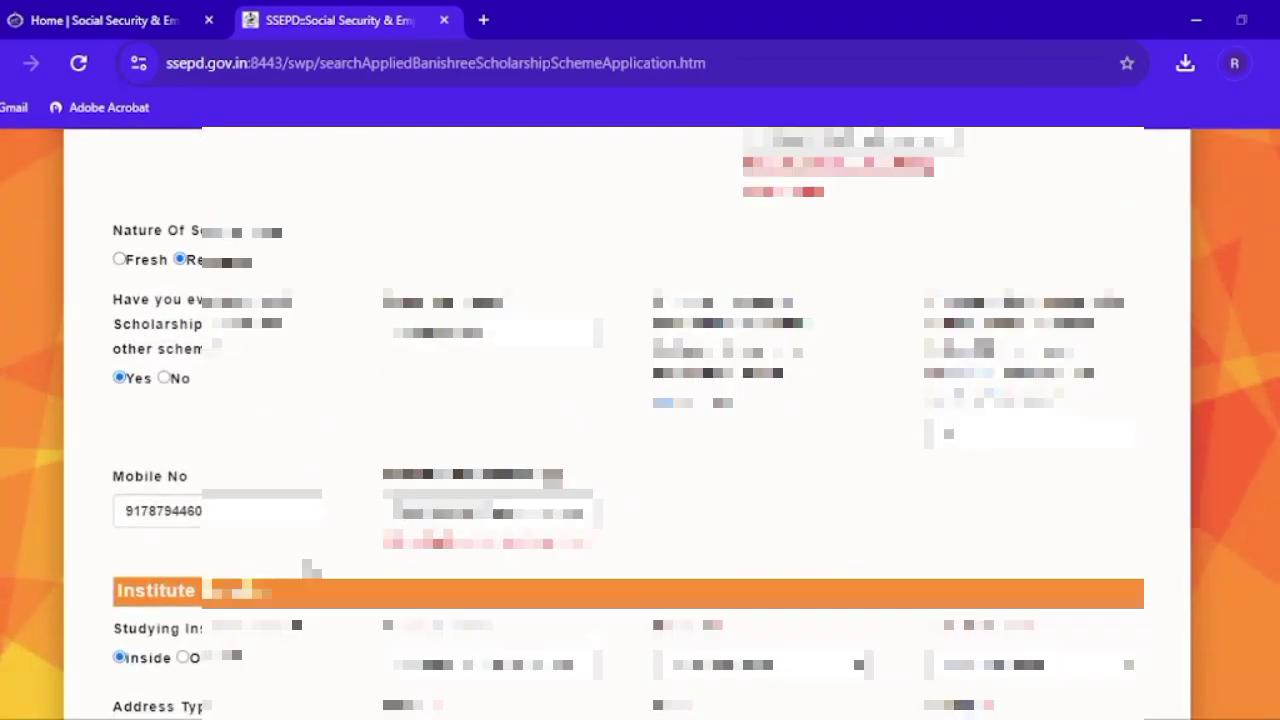
scroll(311, 570, "up", 1)
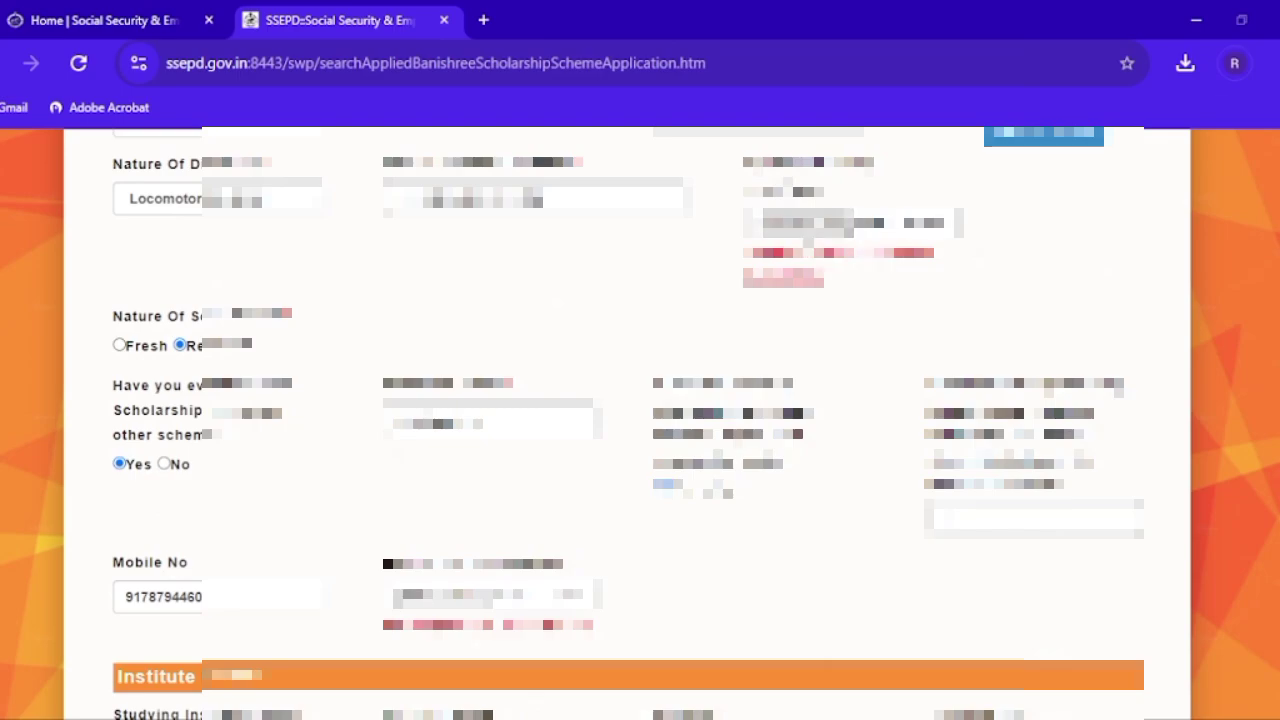
left_click(788, 228)
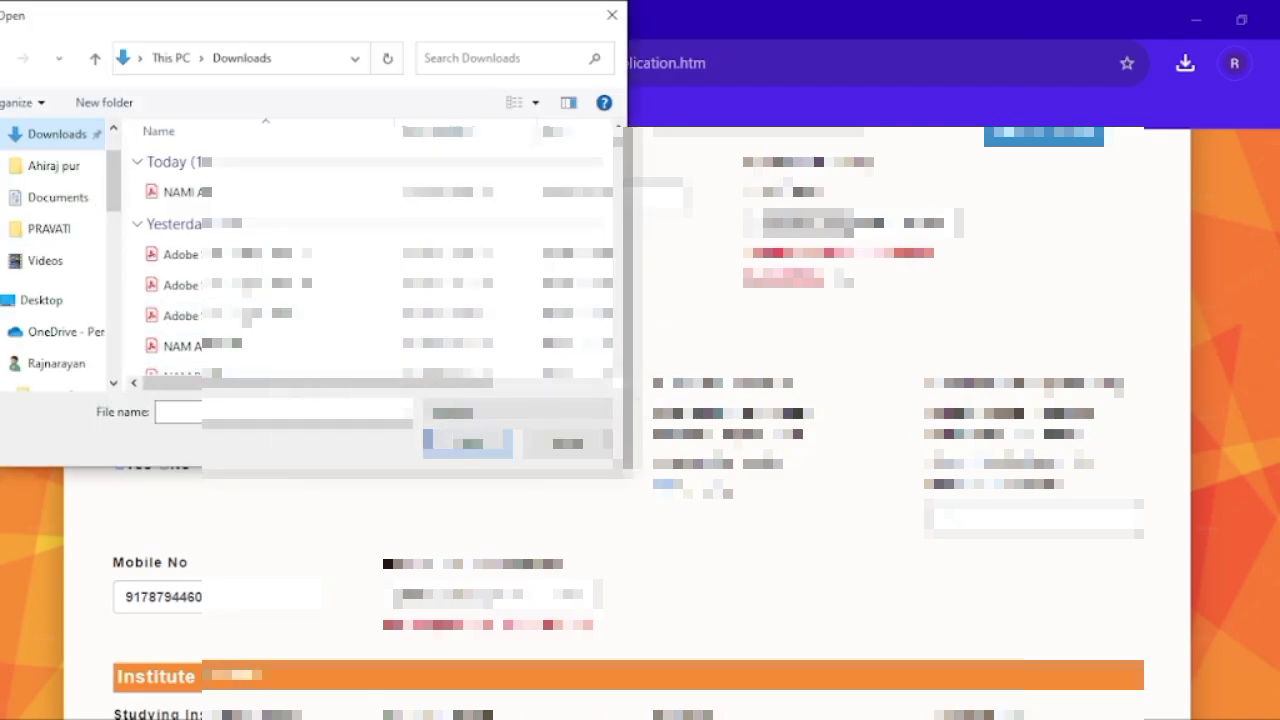
scroll(188, 254, "down", 3)
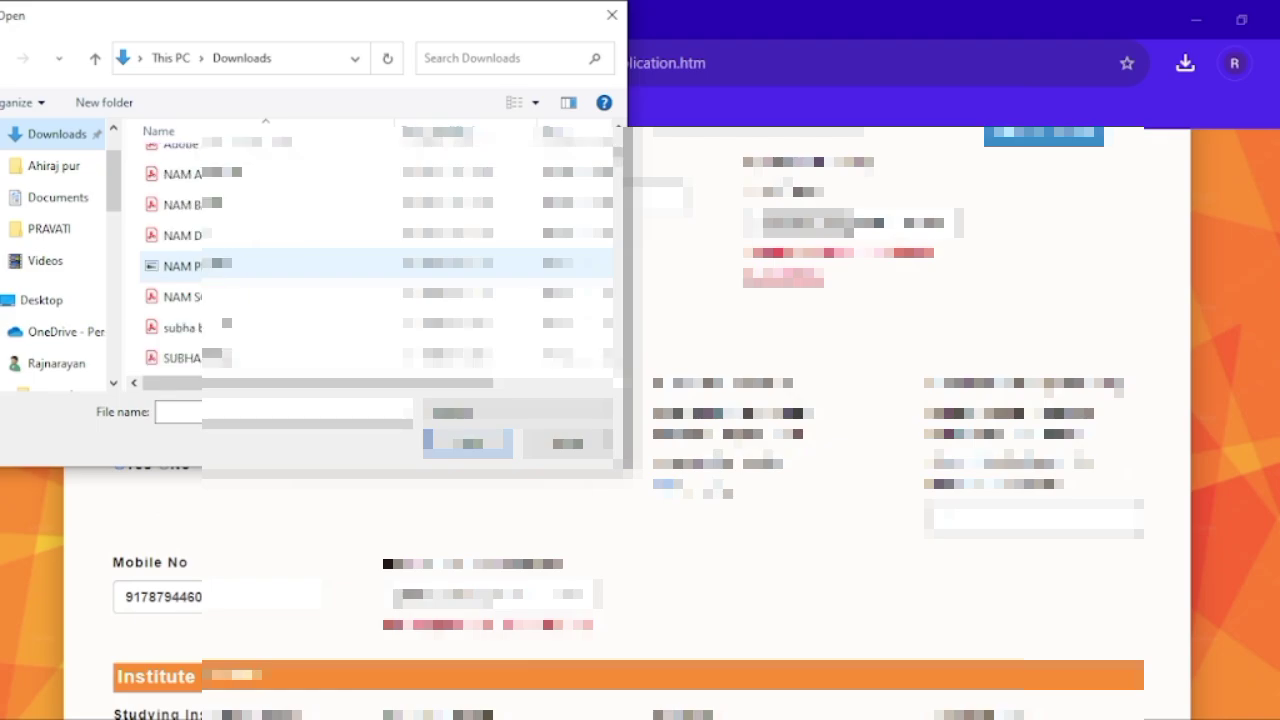
left_click(185, 244)
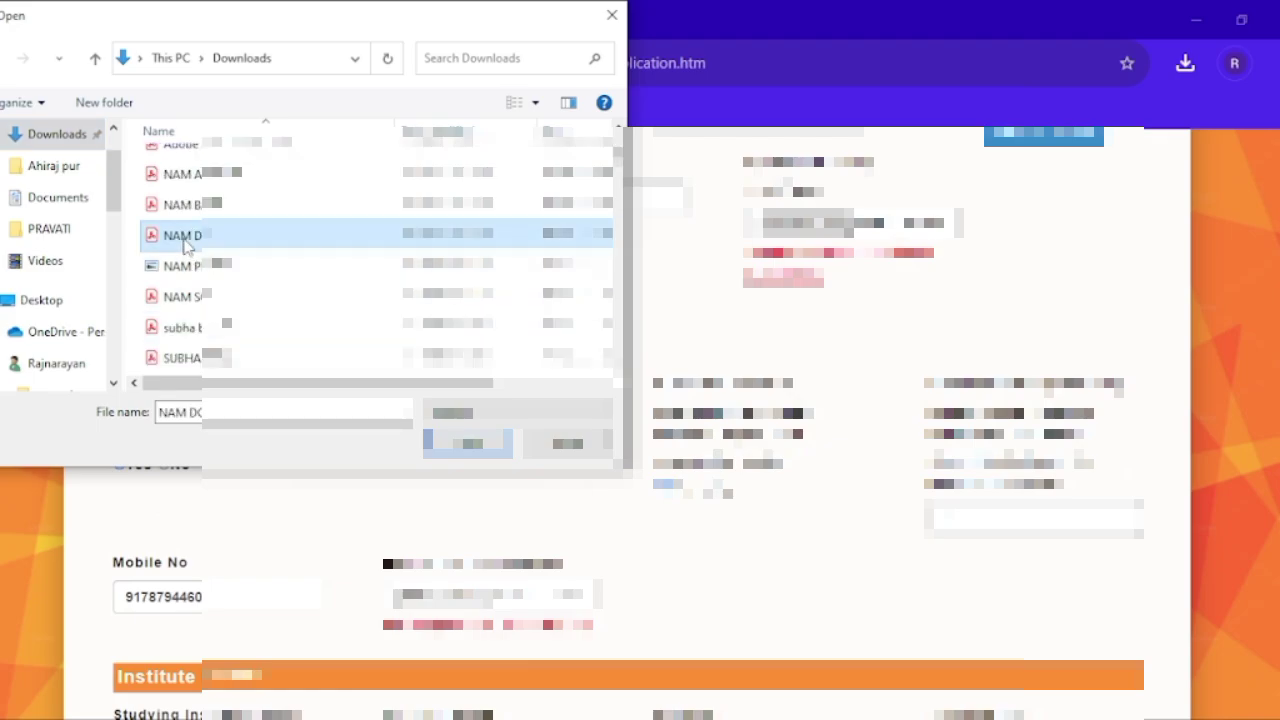
left_click(467, 443)
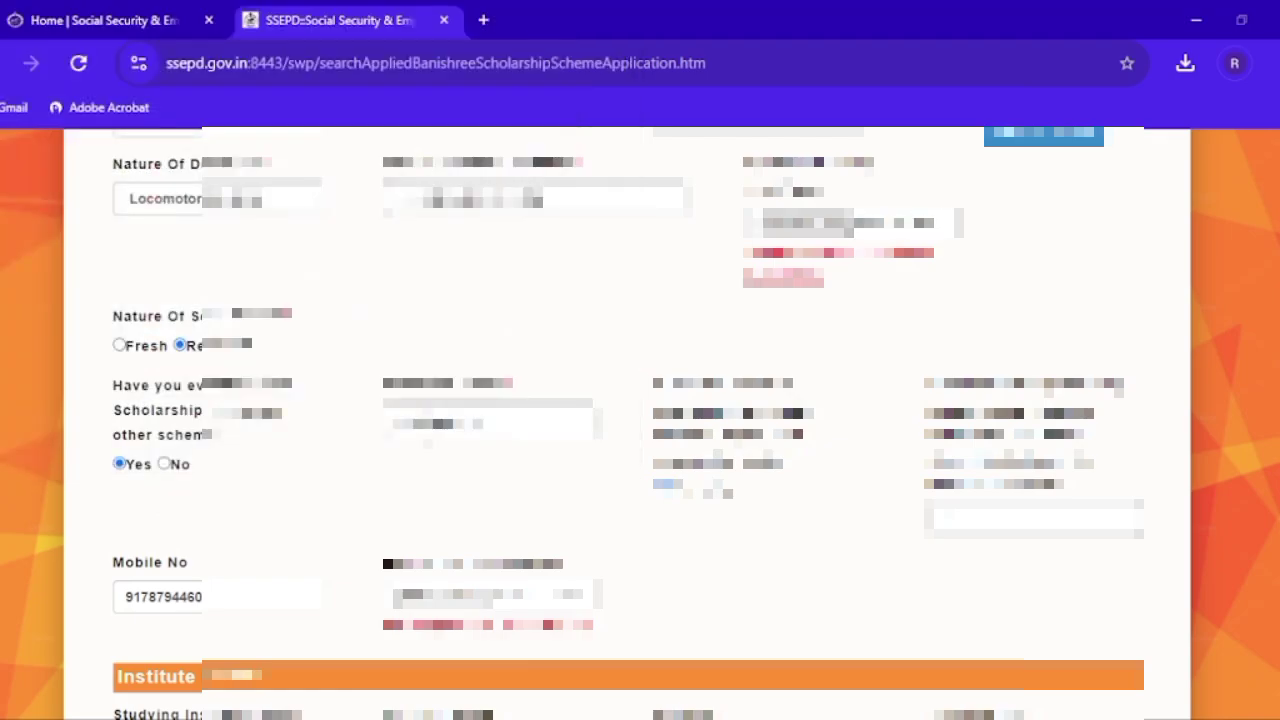
Attach the PDF starting with "NAM A" from Downloads to the upload field beside Mobile No.
scroll(640, 420, "down", 4)
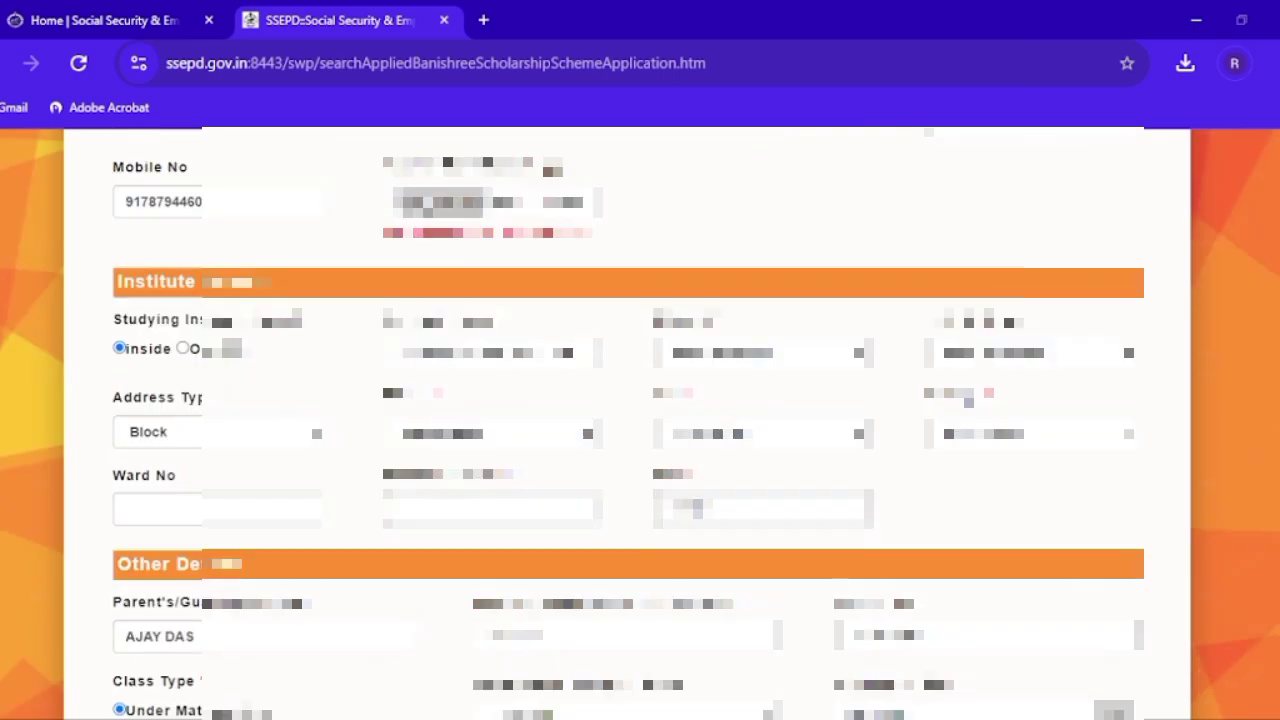
left_click(435, 204)
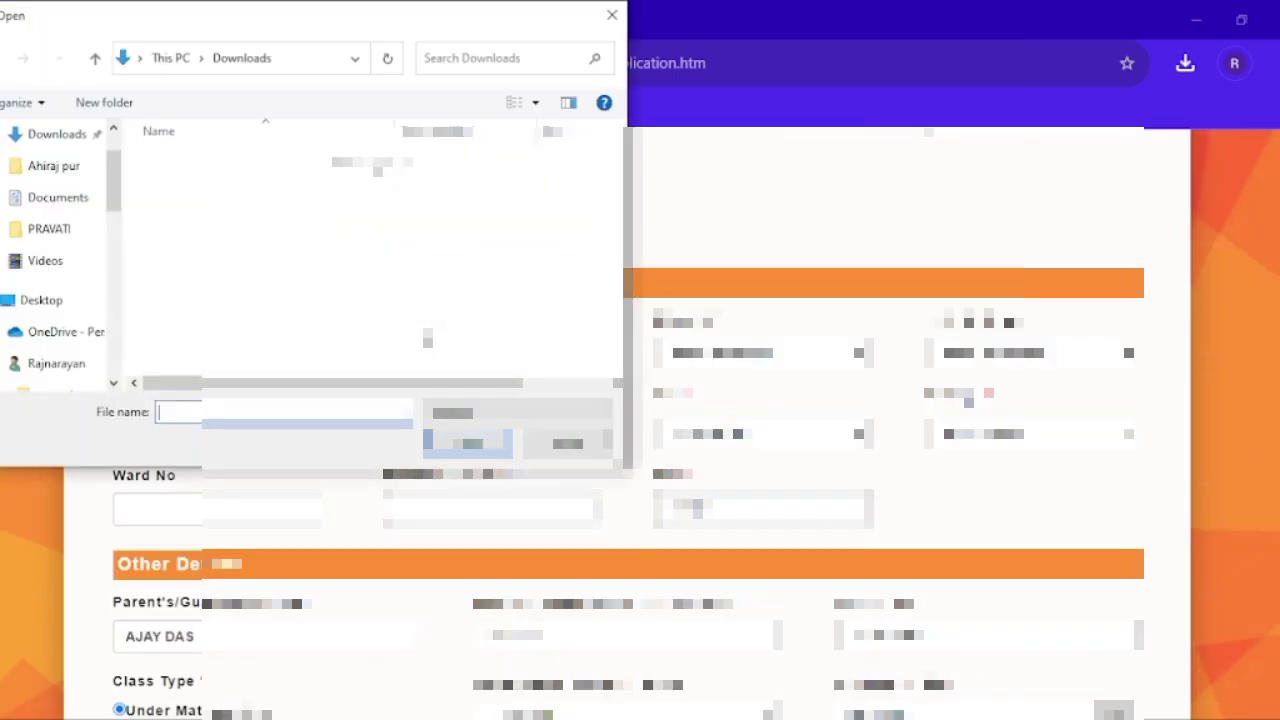
scroll(245, 290, "down", 2)
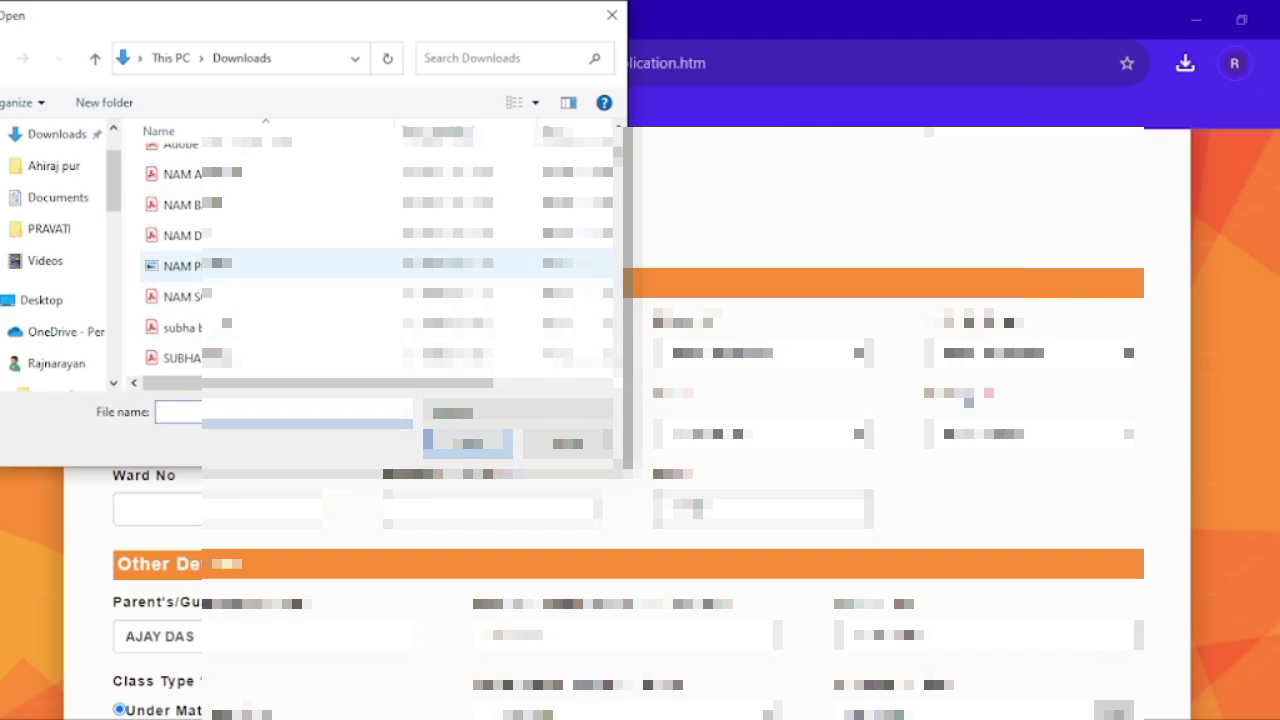
left_click(228, 177)
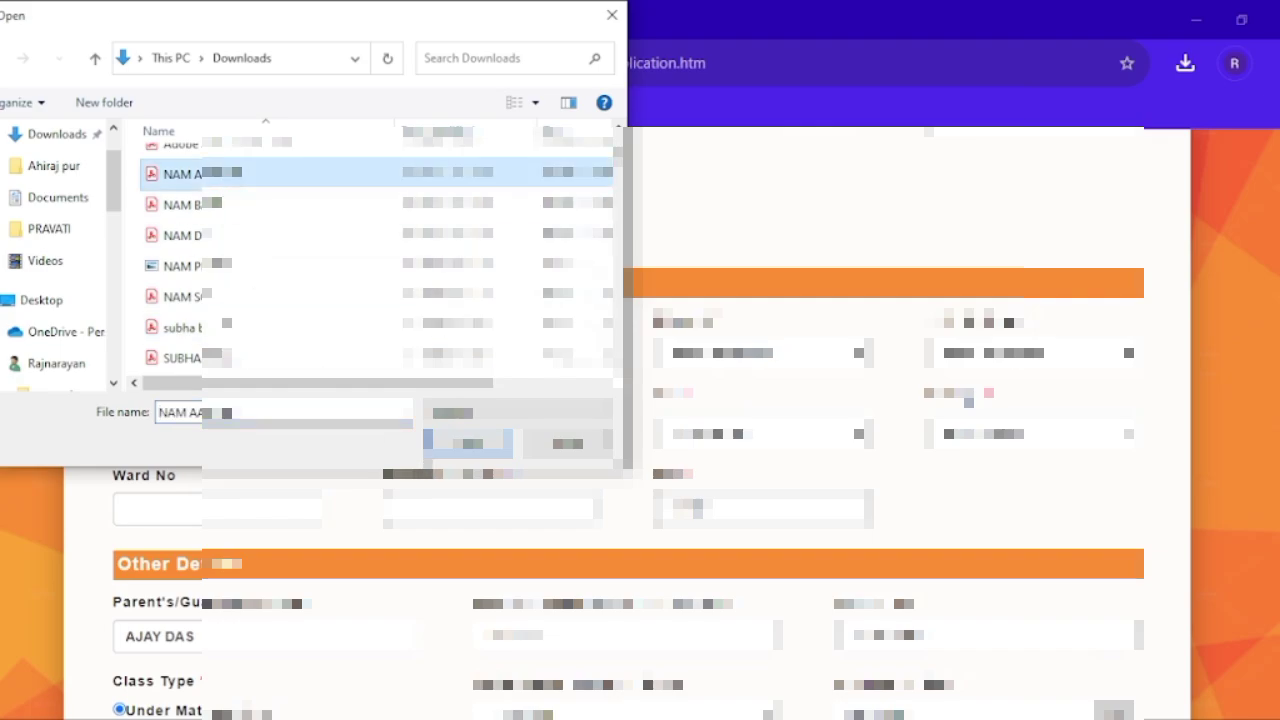
left_click(467, 443)
Attach the PDF starting with "NAM S" from Downloads to the upload field beside the last-examination question.
scroll(640, 420, "down", 4)
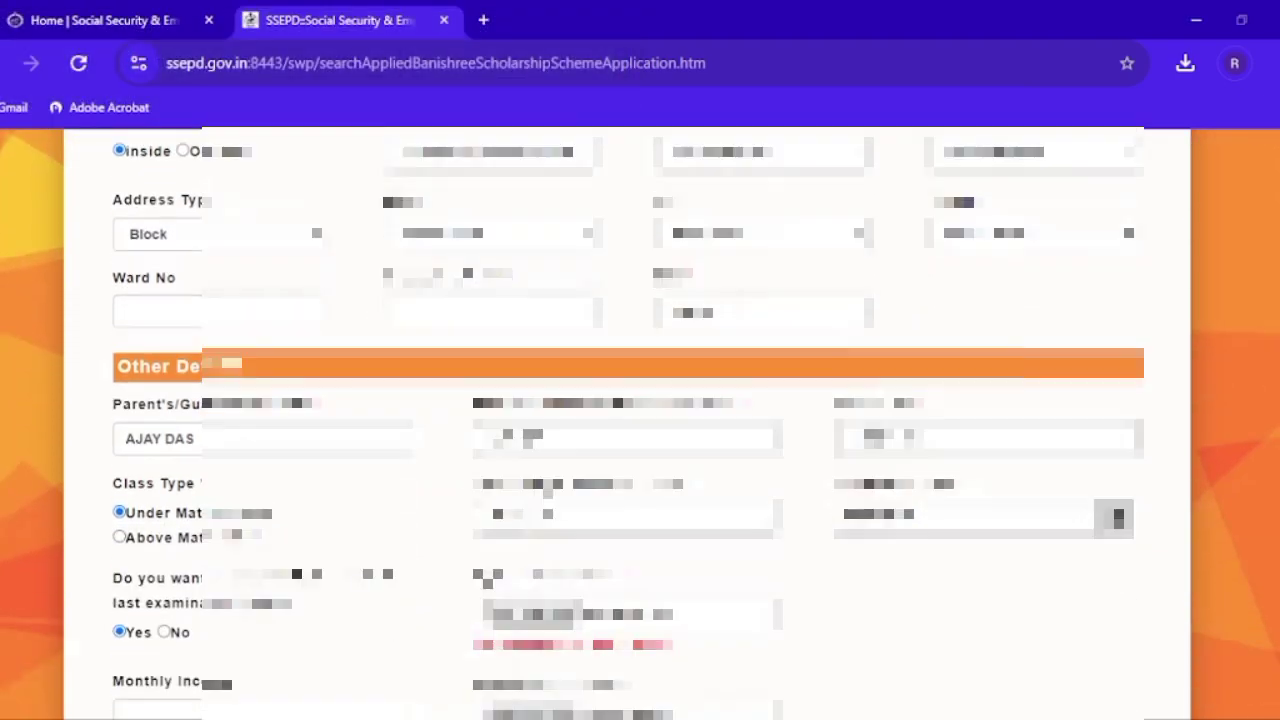
scroll(548, 485, "up", 1)
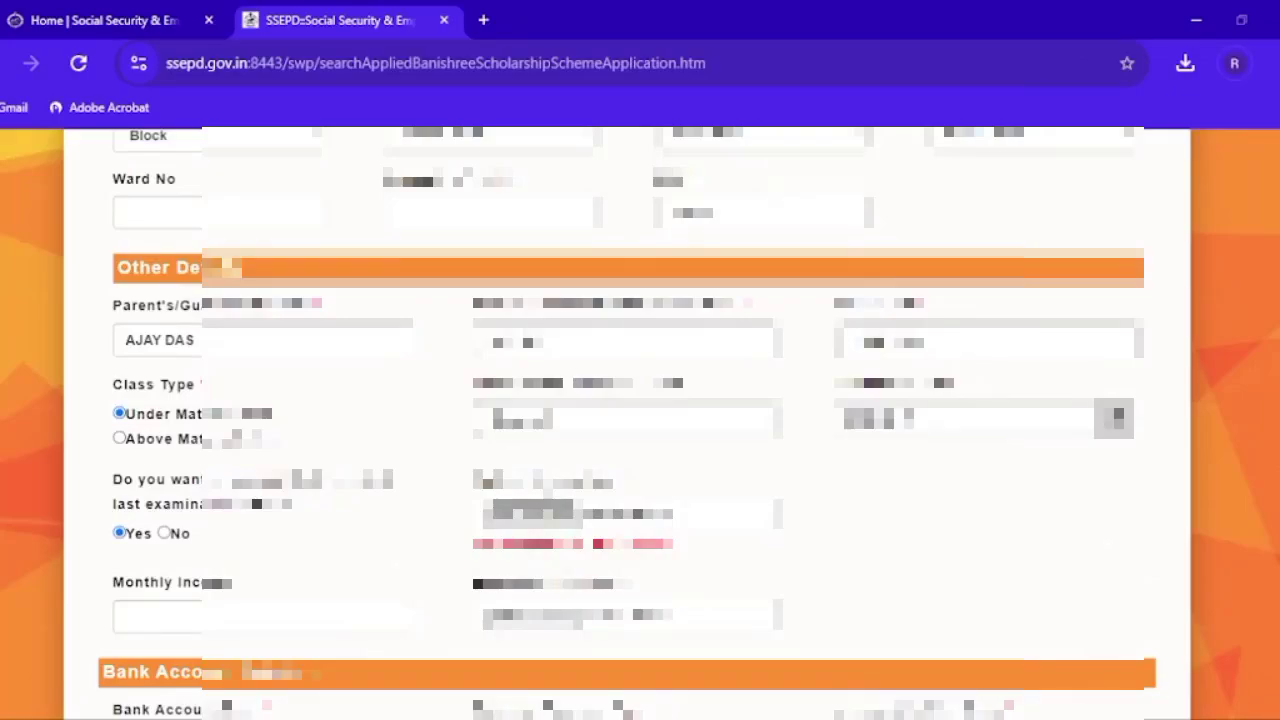
scroll(548, 485, "down", 2)
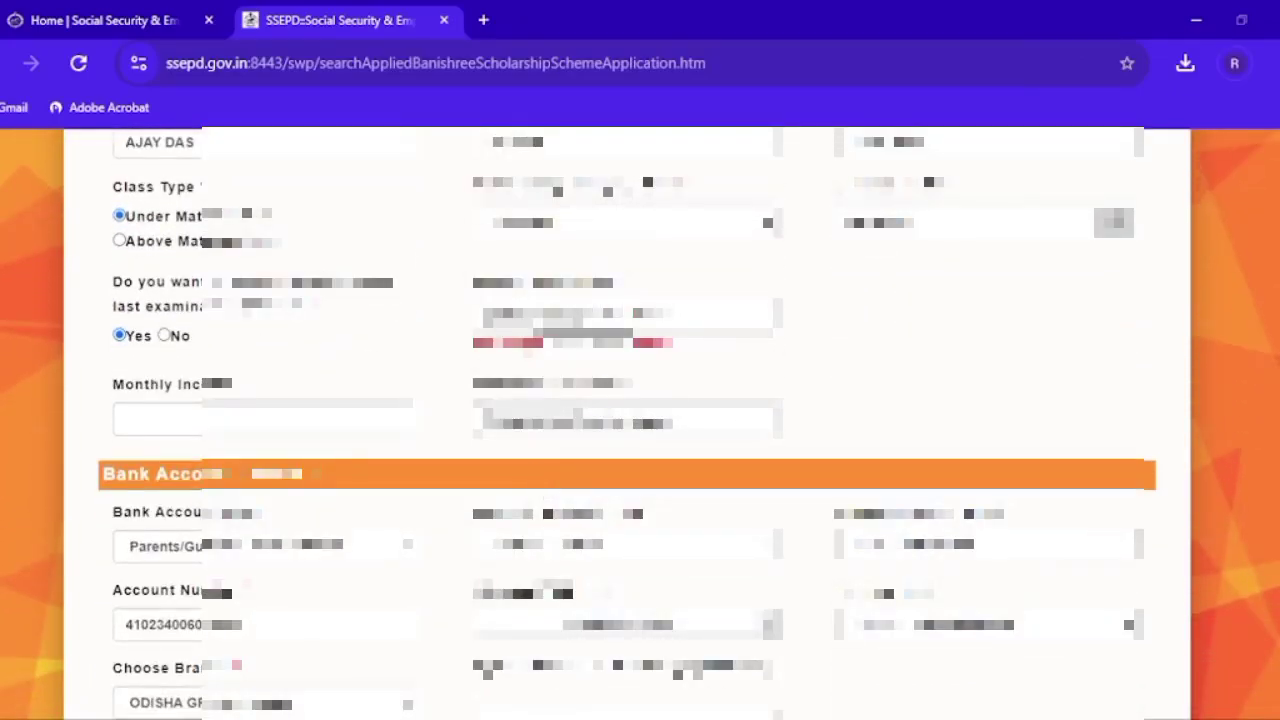
left_click(534, 320)
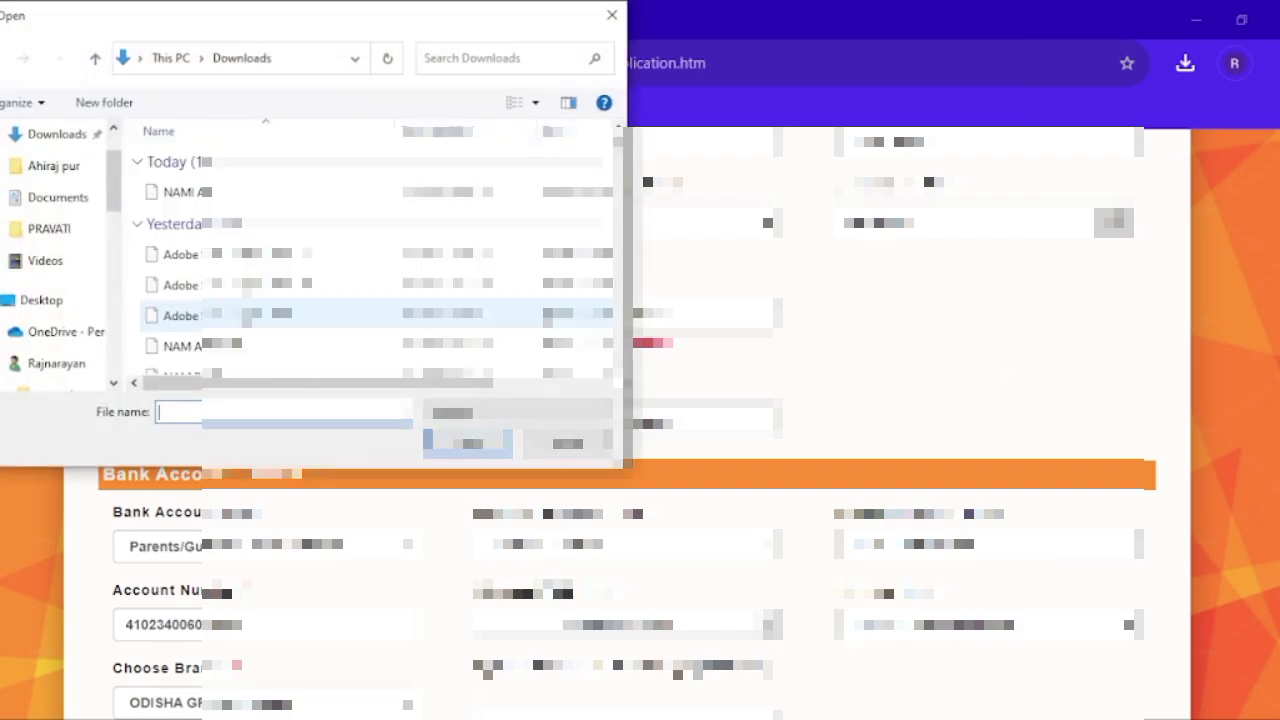
scroll(208, 268, "down", 2)
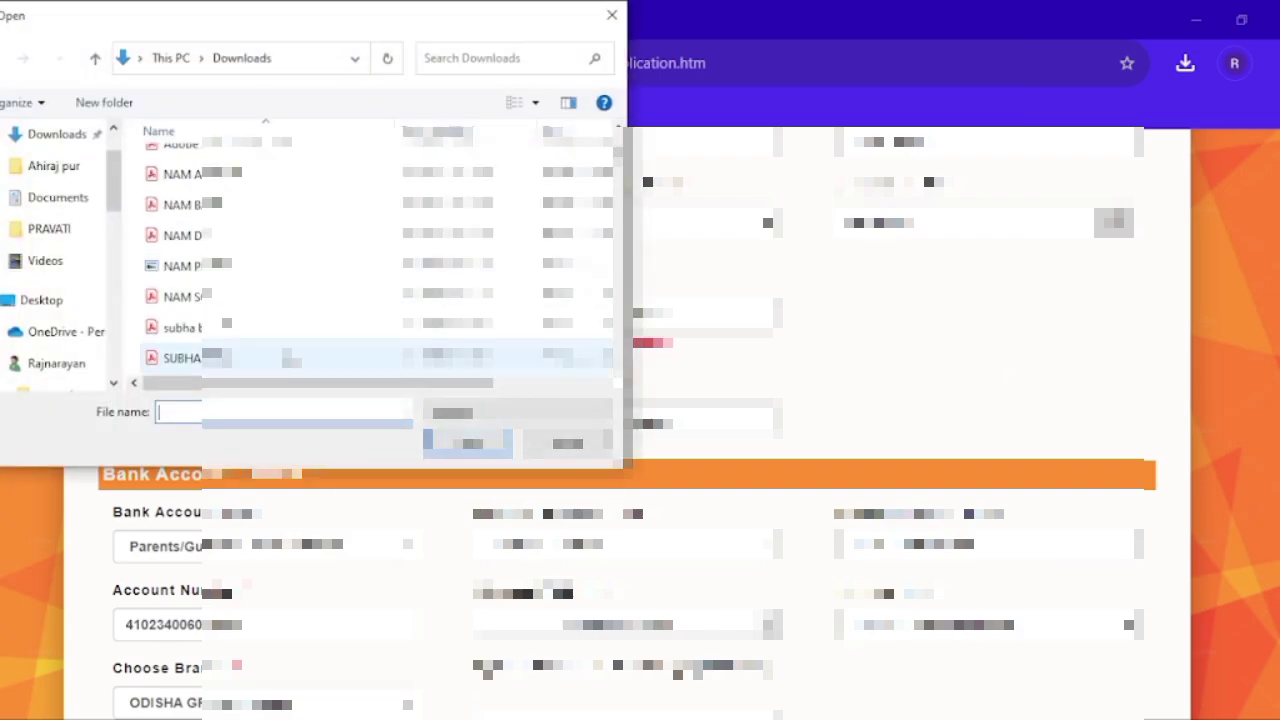
left_click(214, 298)
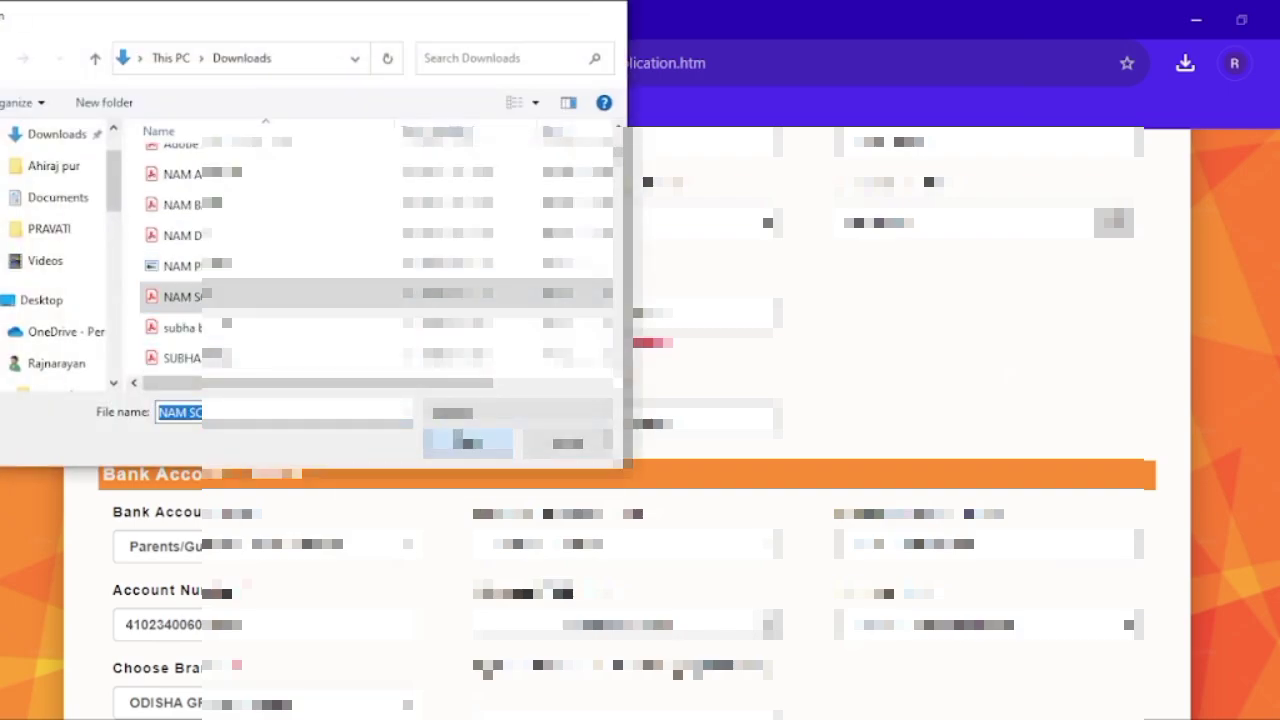
left_click(467, 443)
Attach NAM BANK.pdf from Downloads to the passbook front page upload field under the bank account details.
scroll(646, 503, "down", 1)
scroll(640, 420, "down", 1)
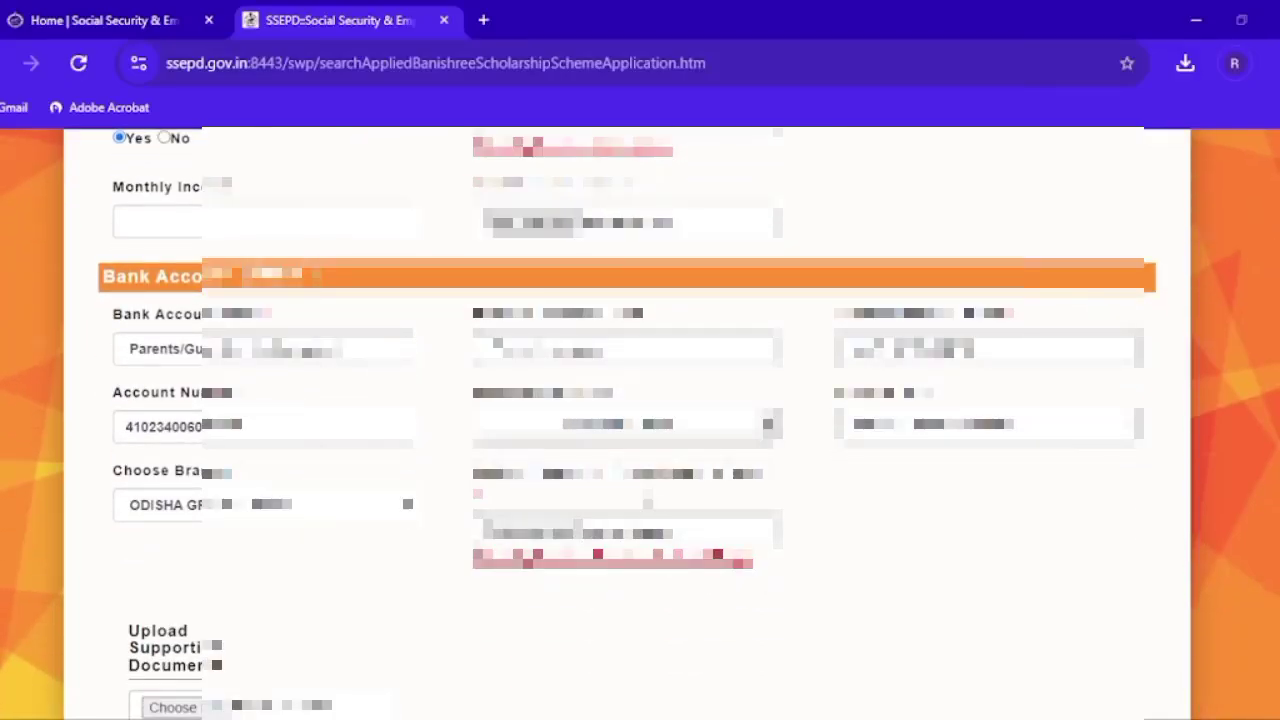
scroll(648, 498, "down", 2)
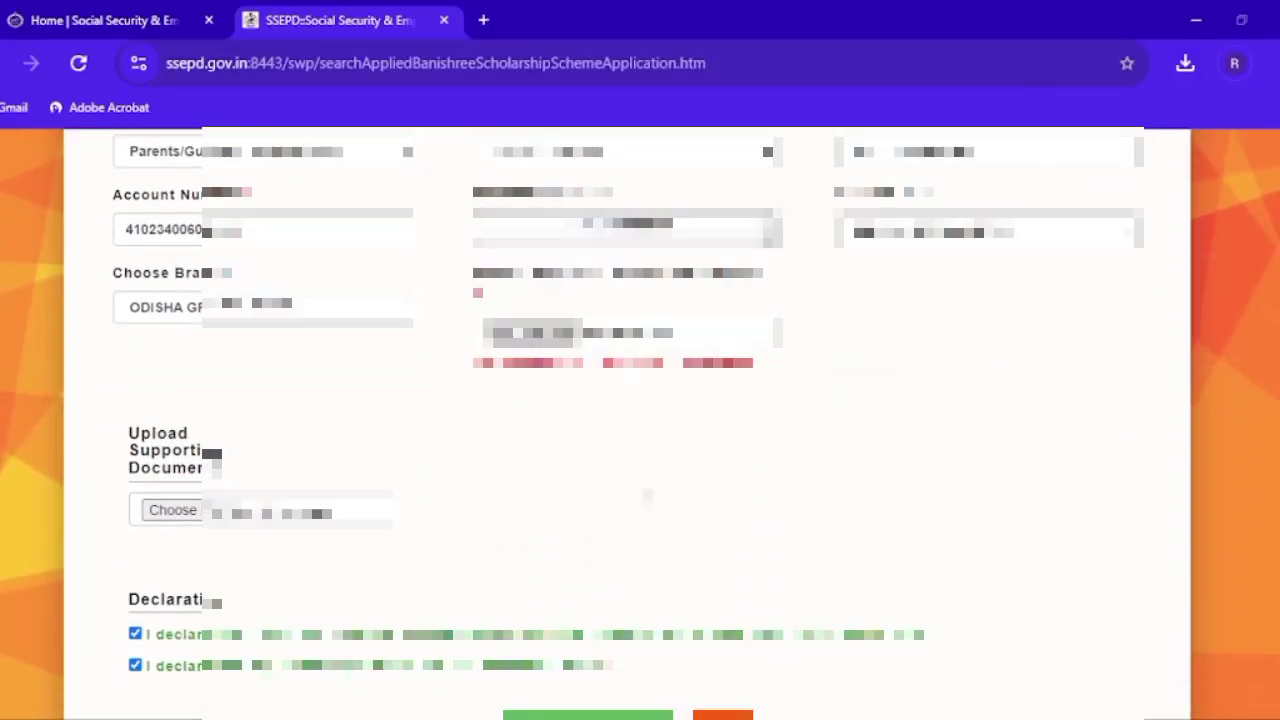
scroll(648, 497, "down", 1)
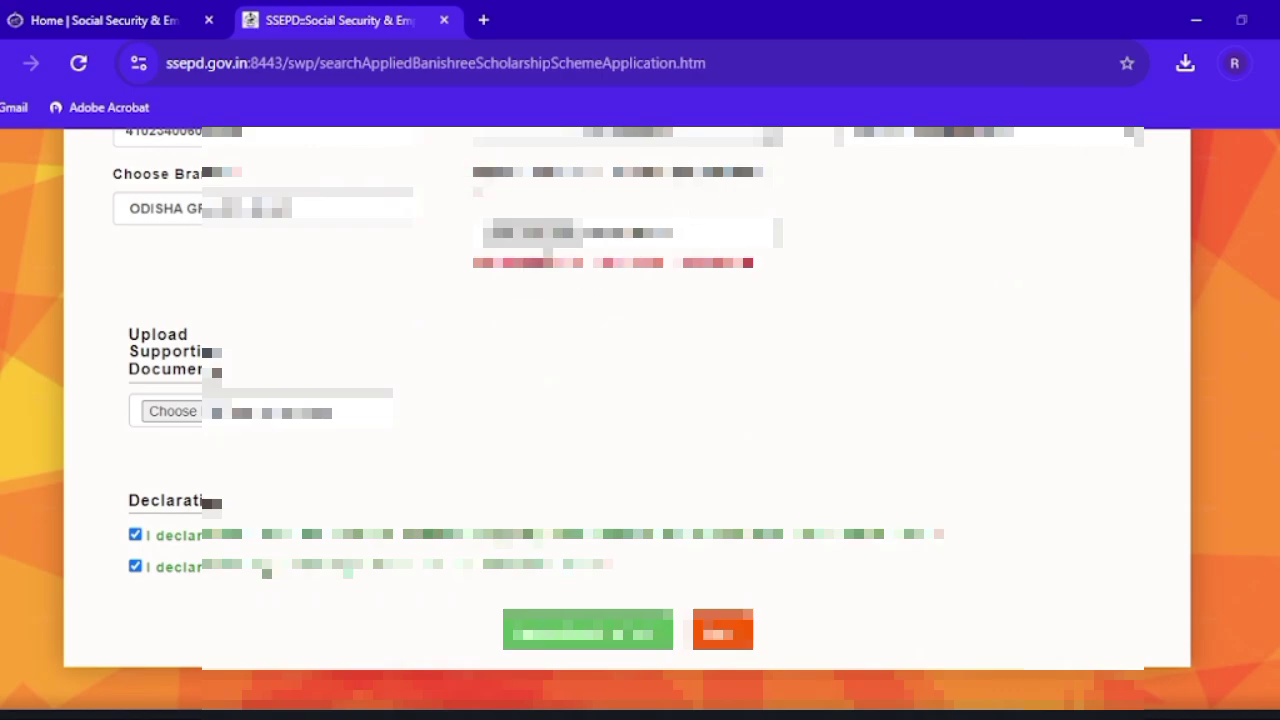
left_click(533, 234)
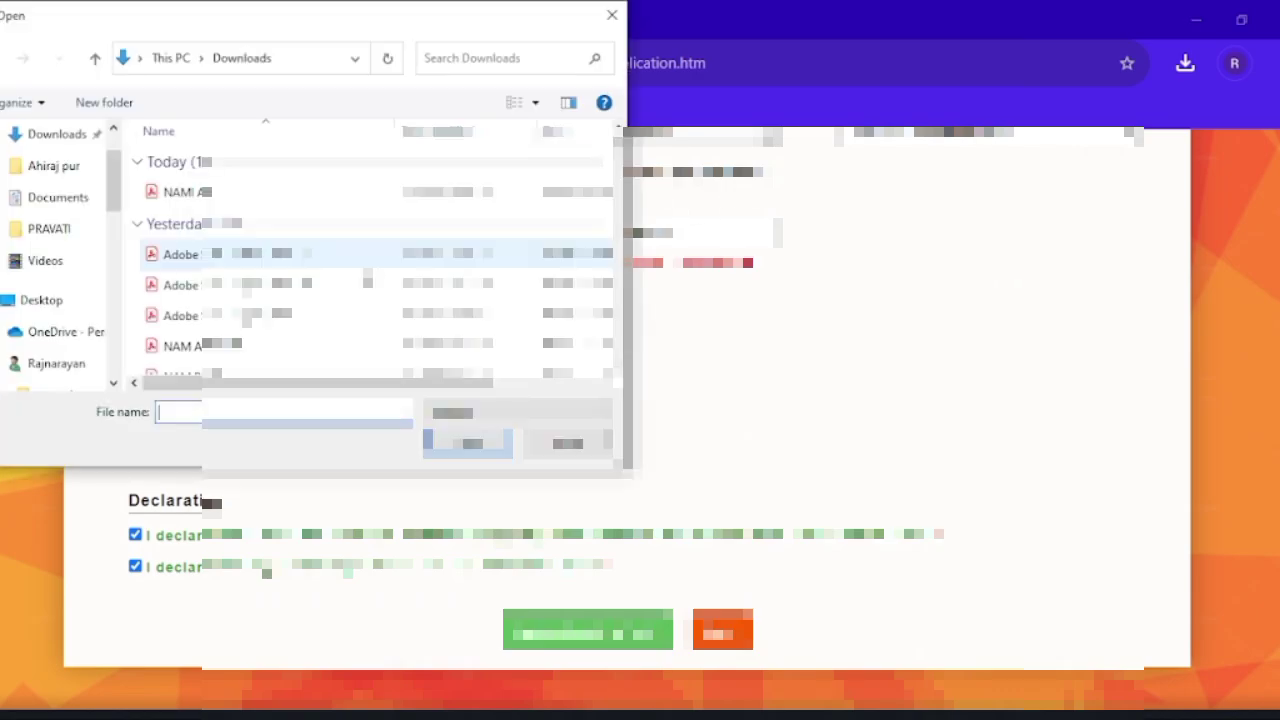
scroll(257, 305, "down", 2)
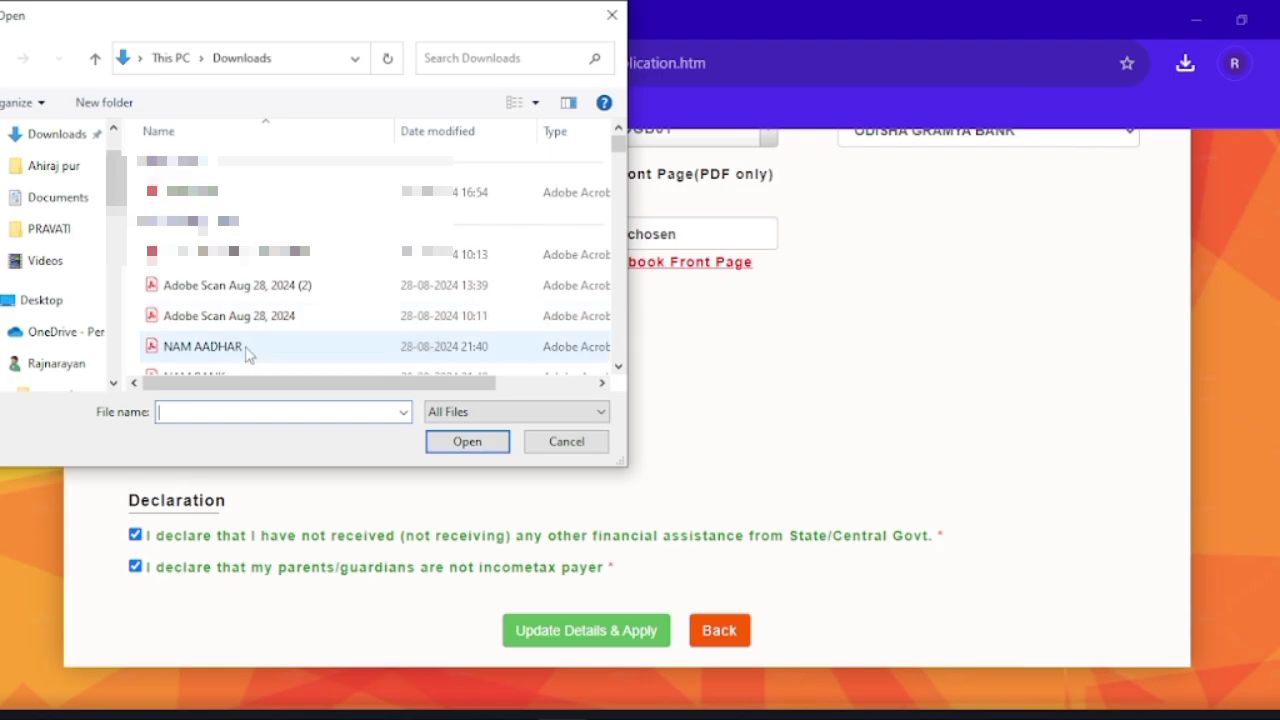
left_click(229, 300)
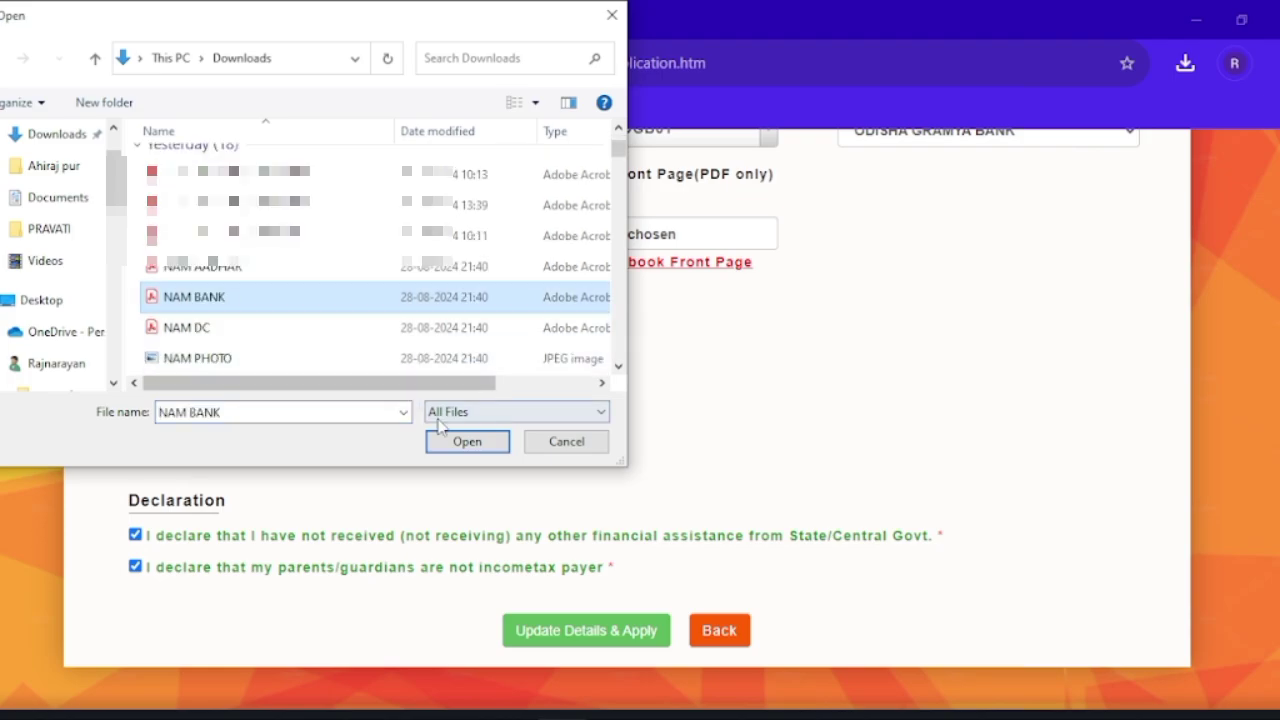
left_click(467, 442)
Attach NAMI ALL.pdf from Downloads to the Upload Supportive Documents field.
scroll(614, 367, "down", 2)
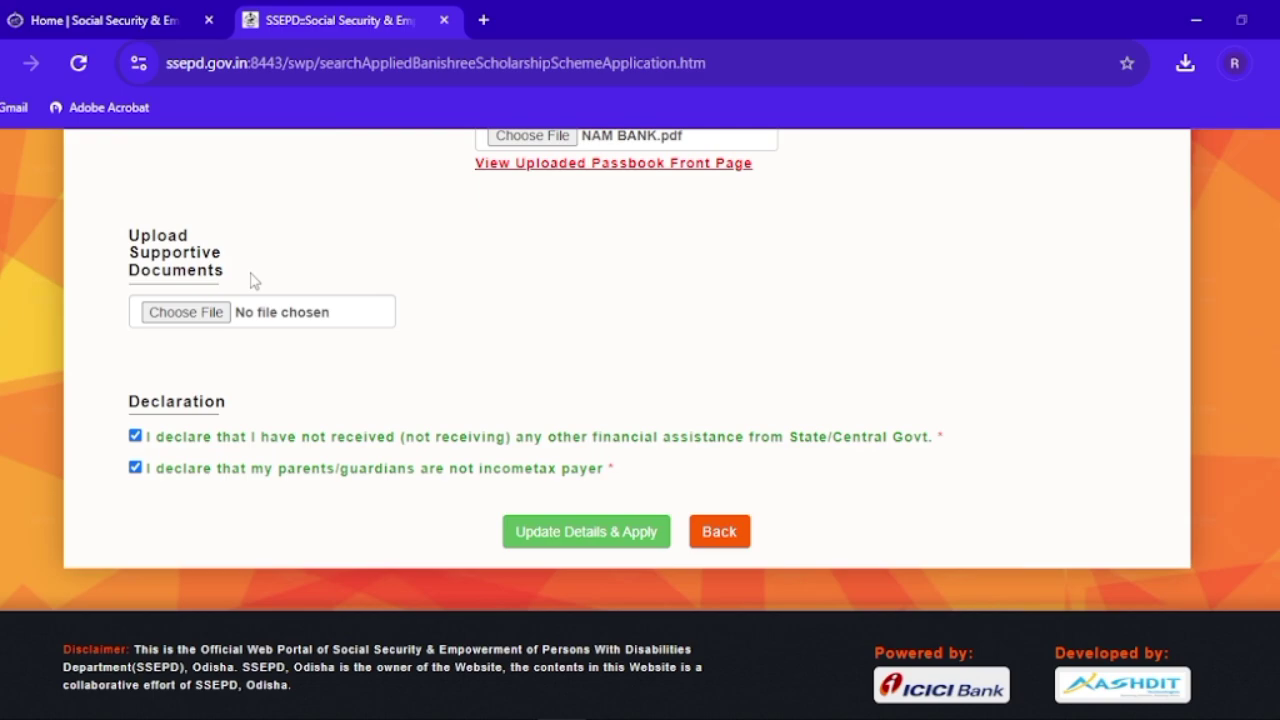
left_click(177, 316)
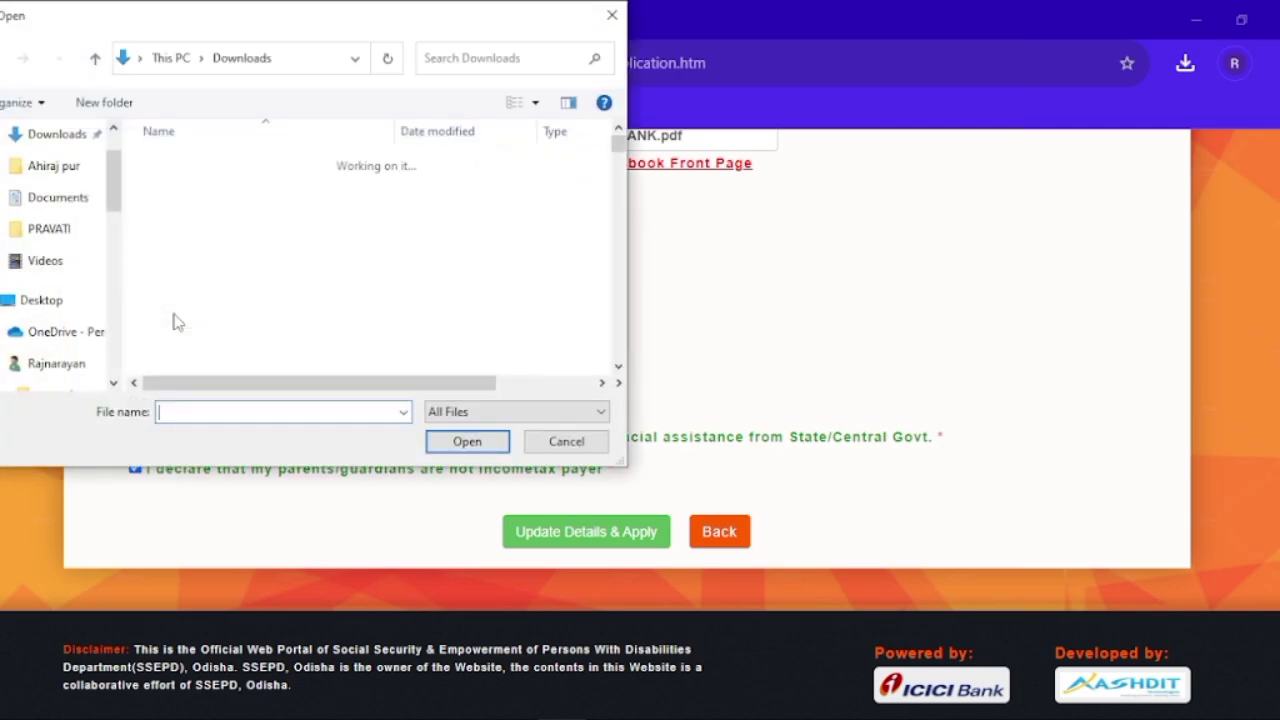
left_click(232, 196)
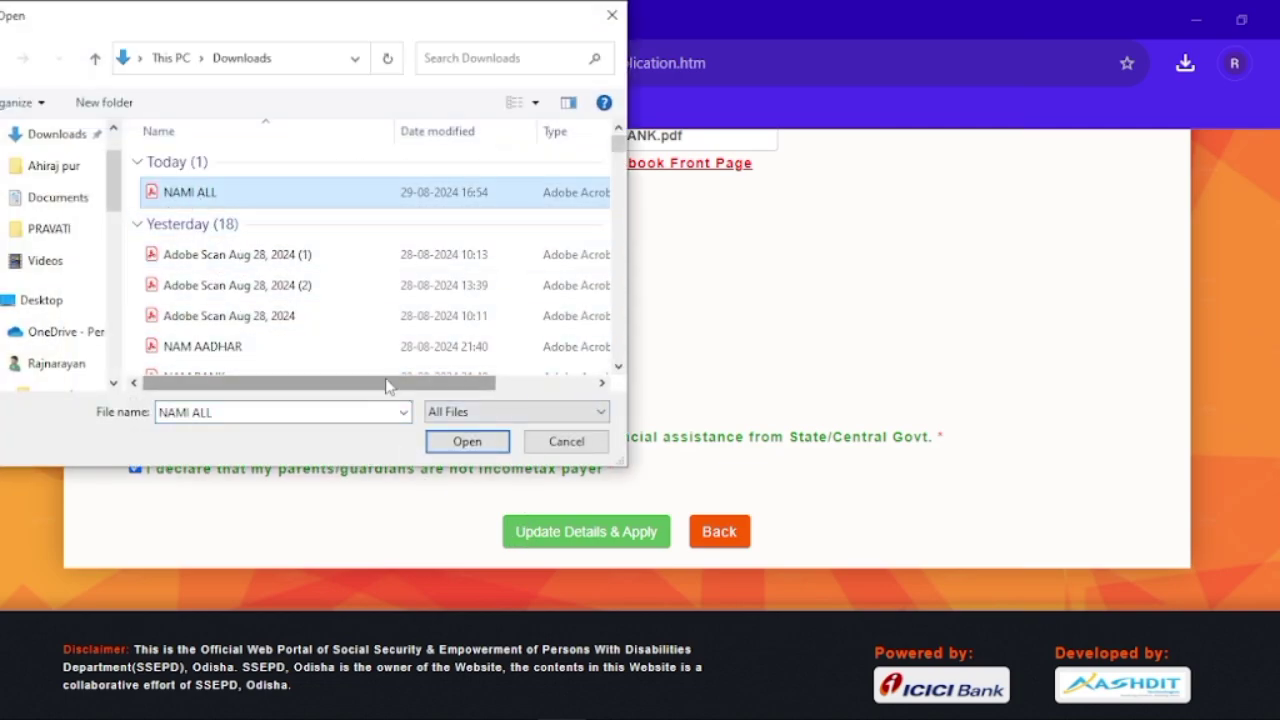
mouse_move(391, 380)
left_mouse_down()
mouse_move(489, 371)
mouse_move(400, 375)
left_mouse_up()
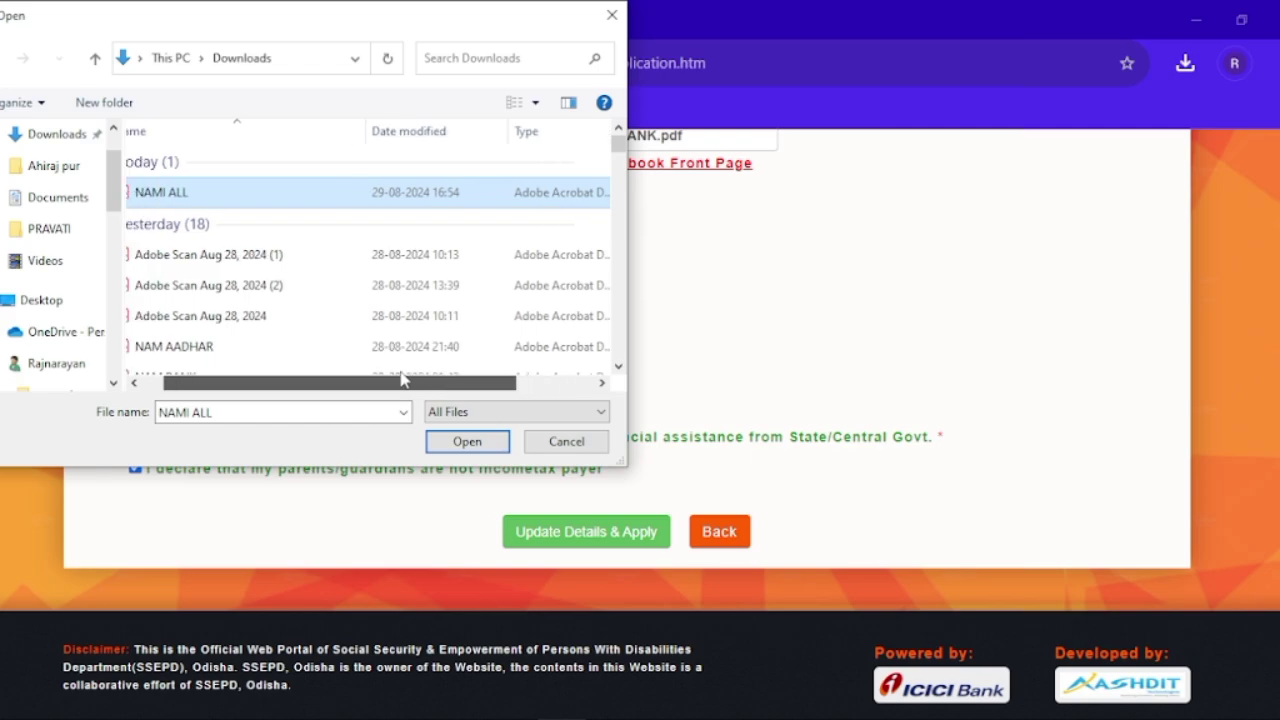
left_click(473, 447)
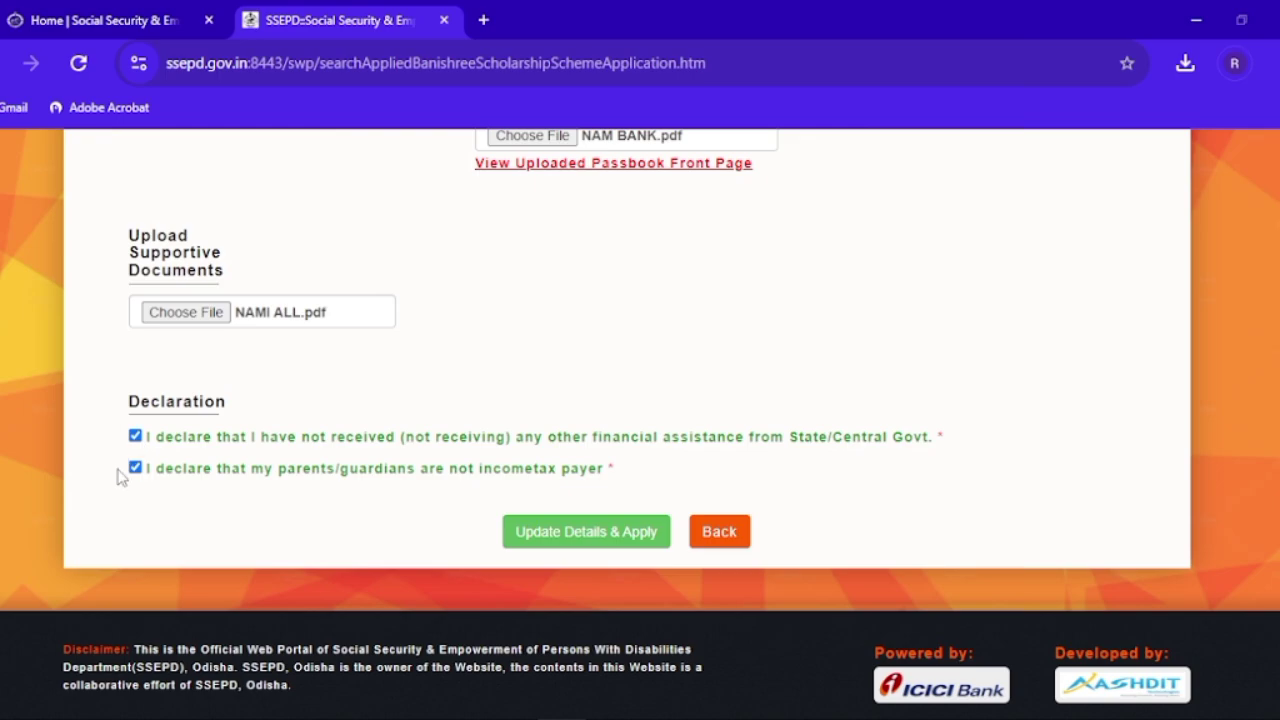
Update the details and apply, confirming that the Banishree application should be saved.
left_click(582, 541)
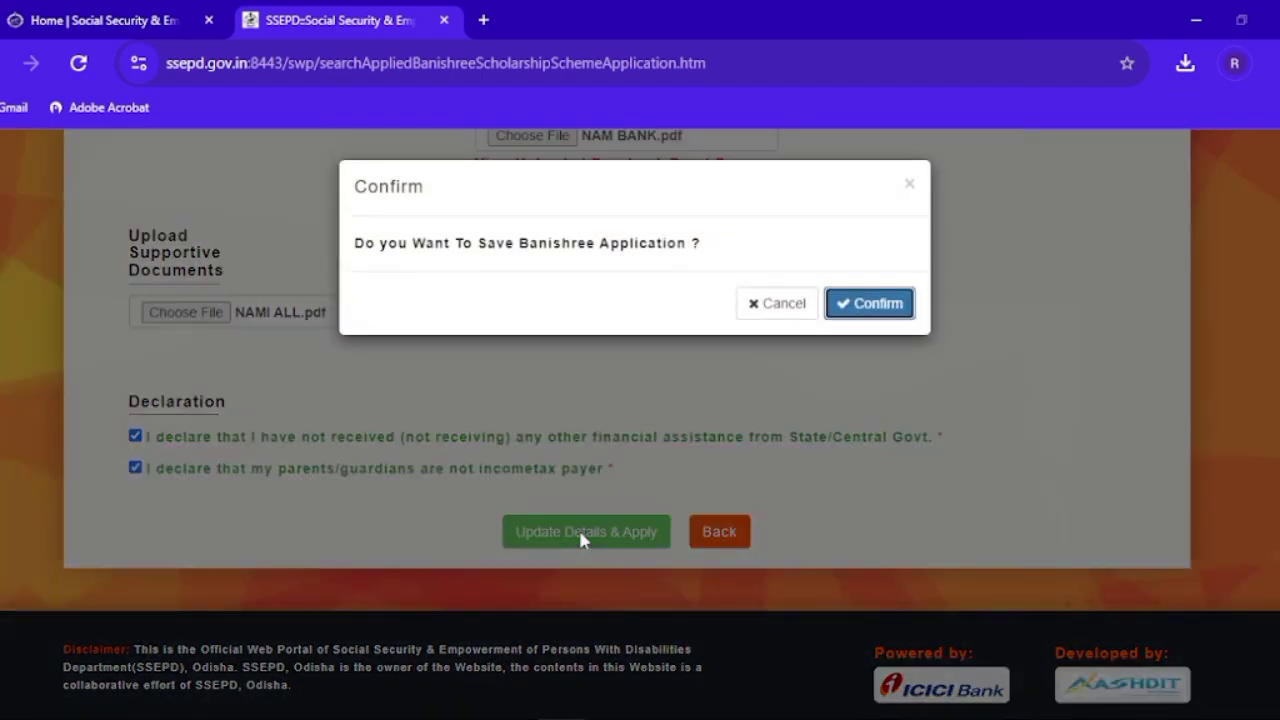
left_click(876, 304)
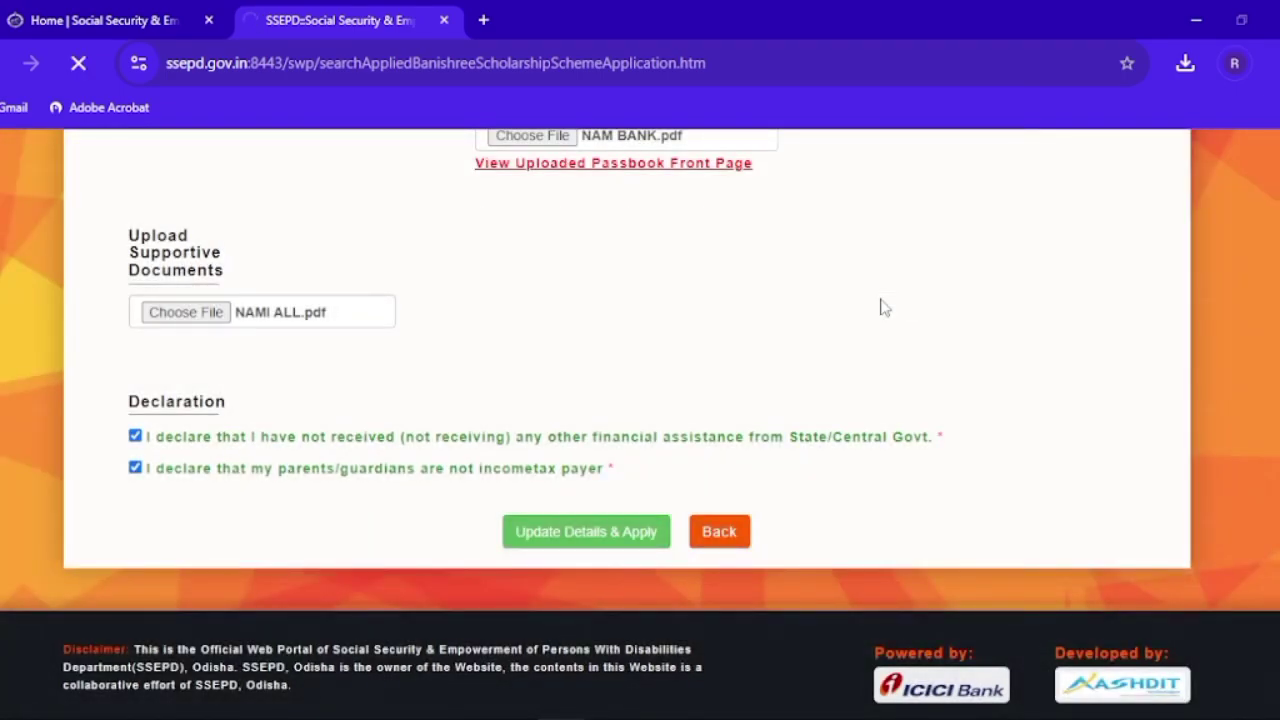